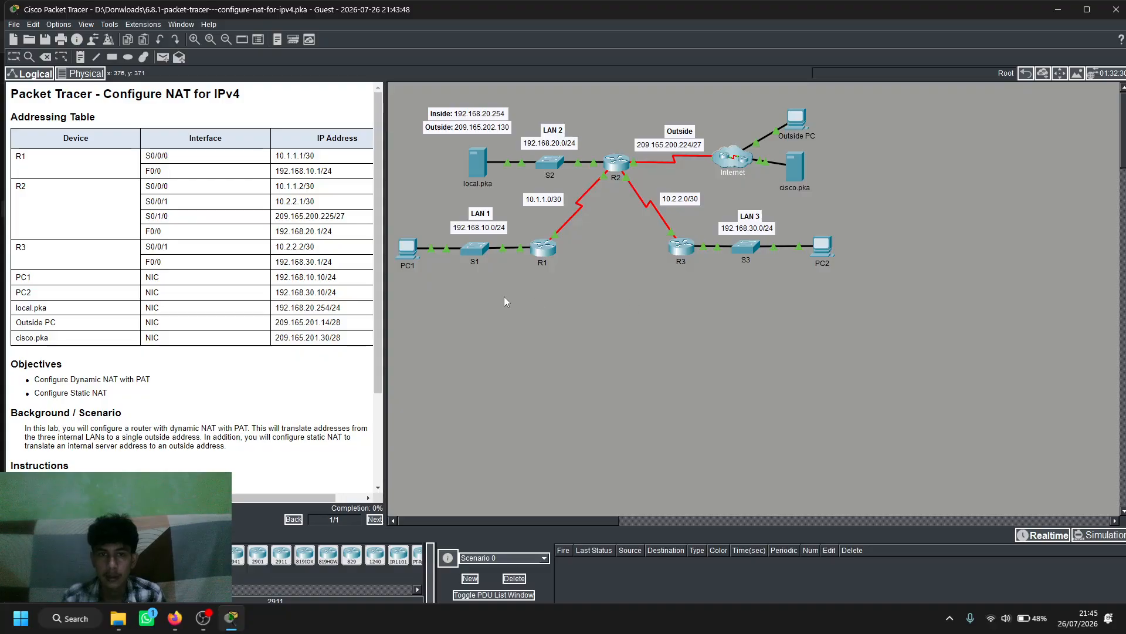
- Review the lab instructions, then open router R2's command line and enter global configuration mode
drag(378, 296, 379, 387)
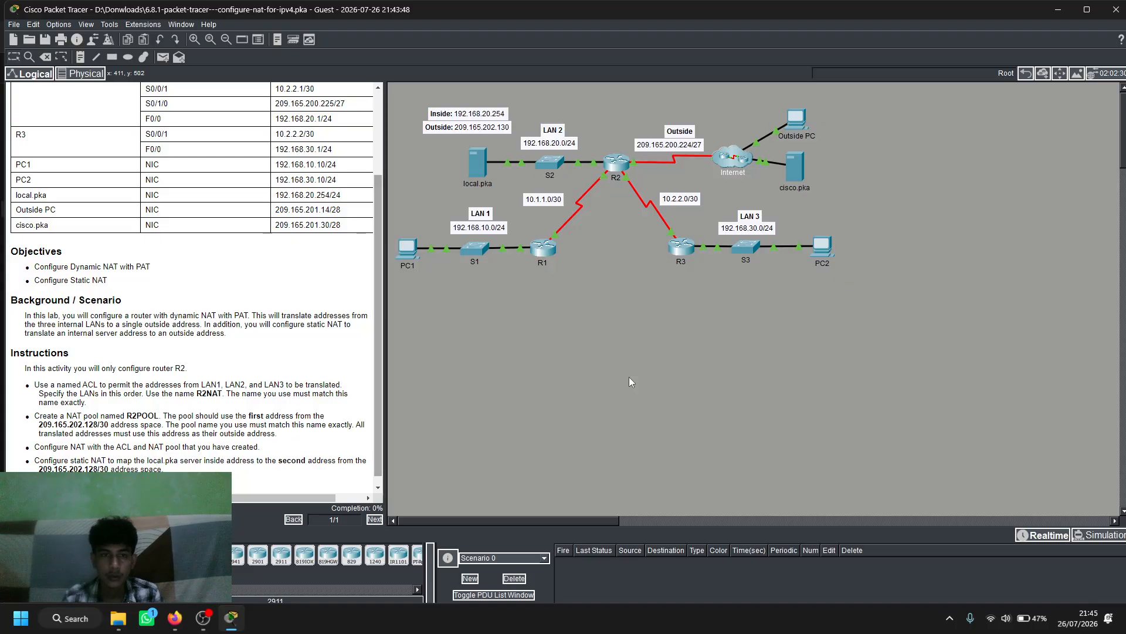
scroll(283, 316, up, 3)
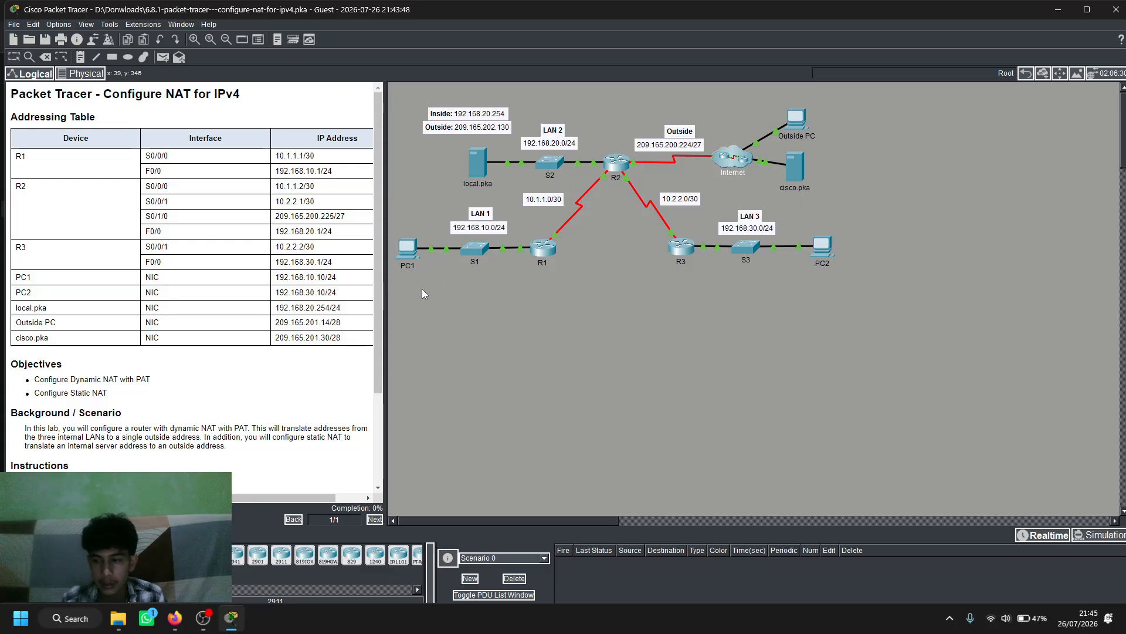
click(614, 165)
click(404, 66)
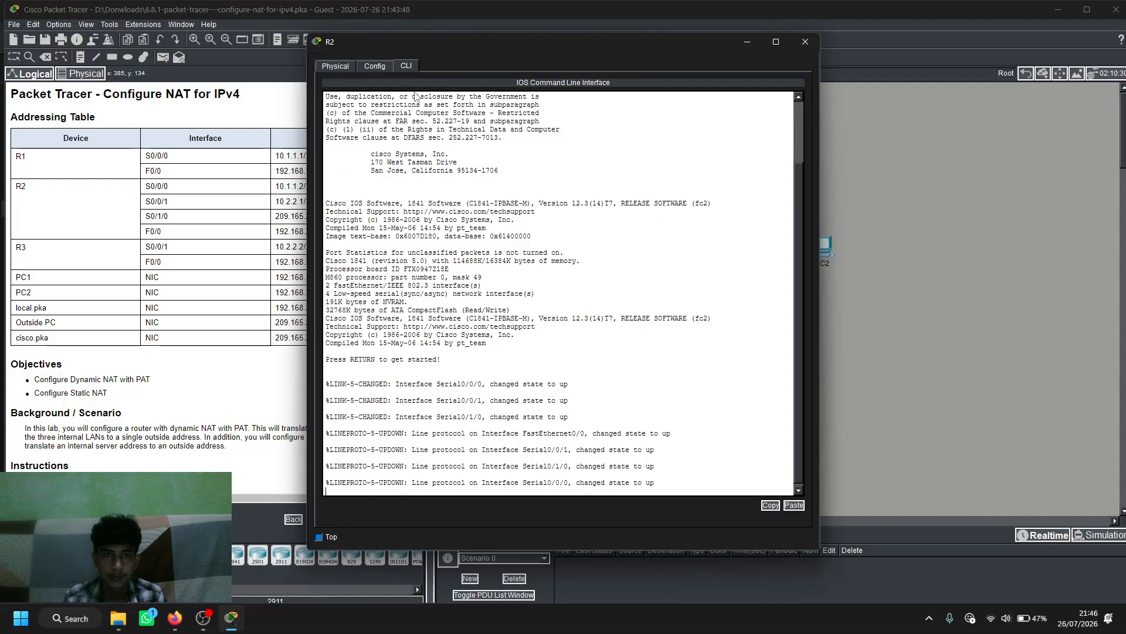
key(Return)
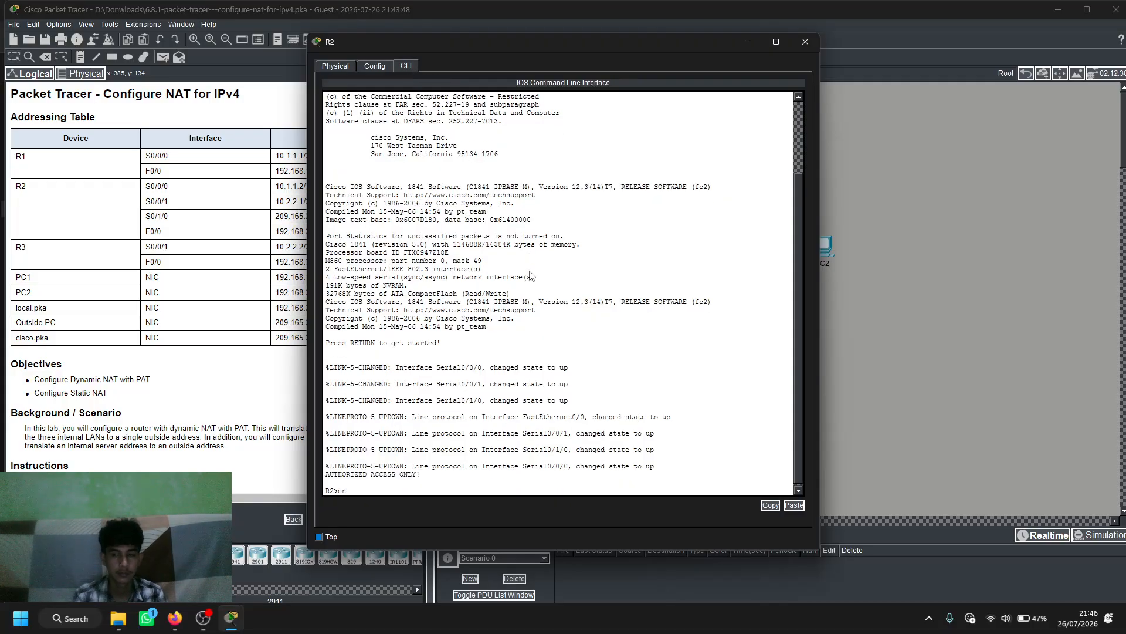
text(en)
key(Return)
text(conf)
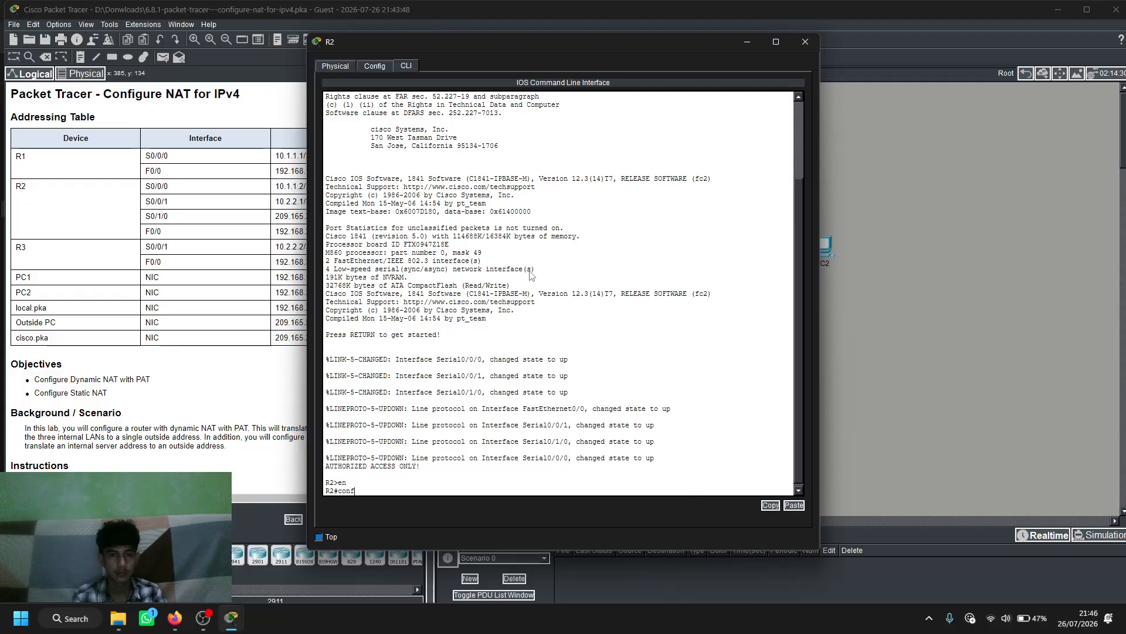
text(t)
key(Return)
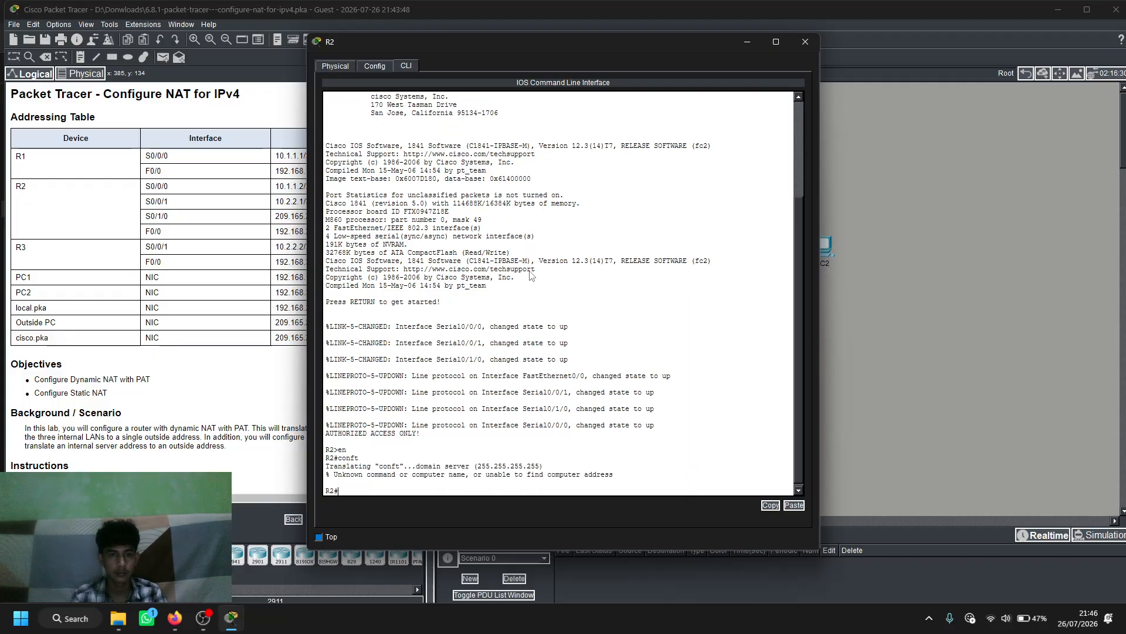
text(conf t)
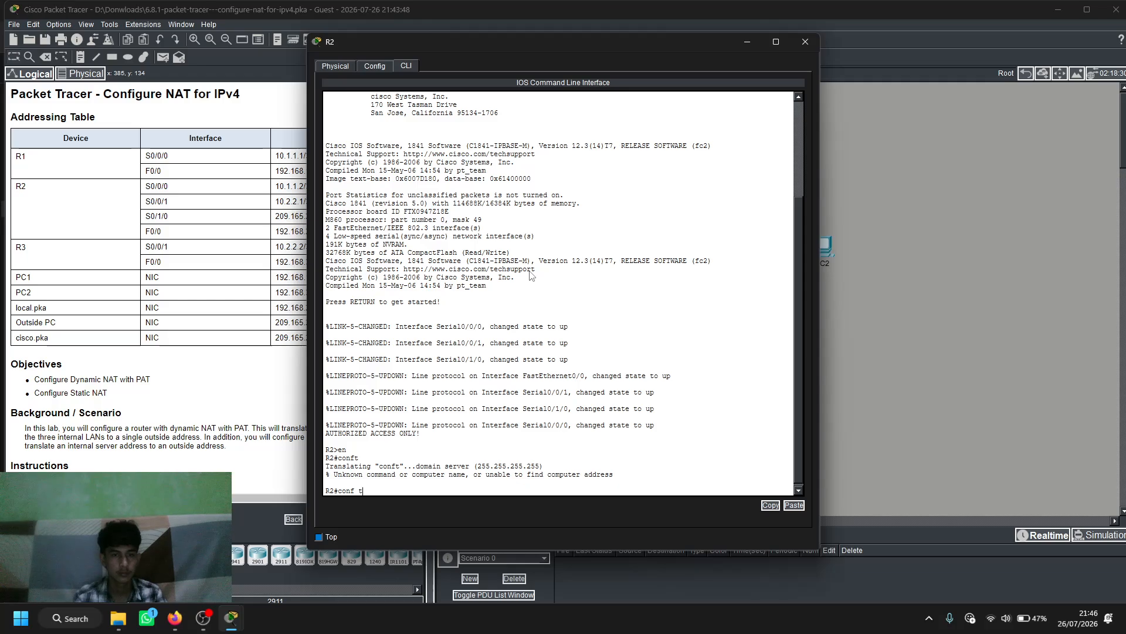
key(Return)
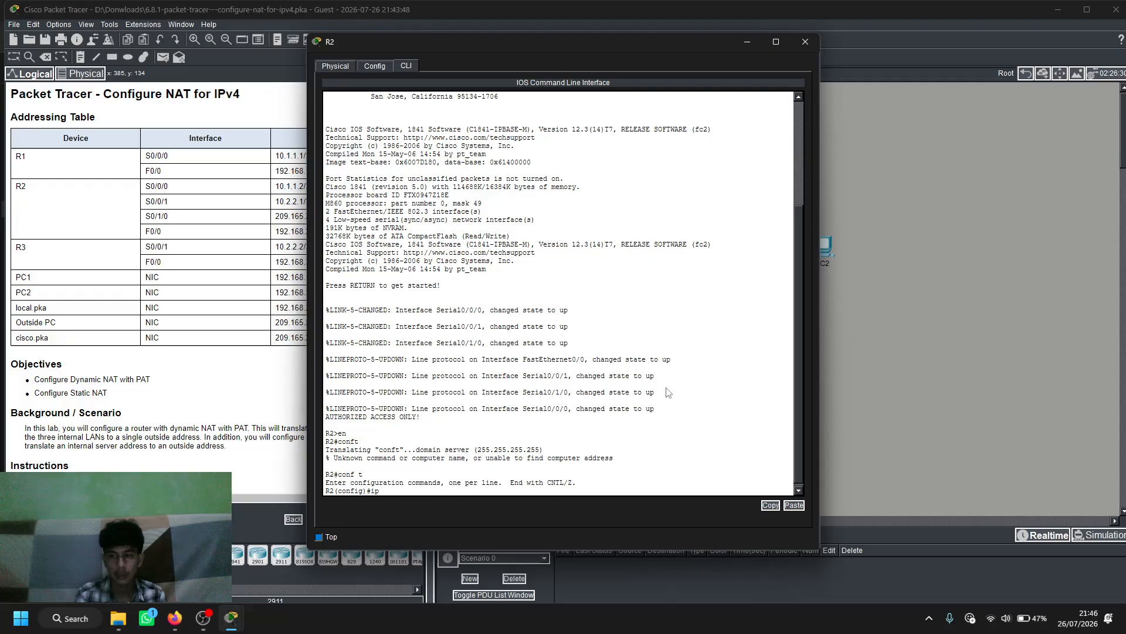
- Create a standard named access list called R2NAT on R2
text(ip acc)
key(Tab)
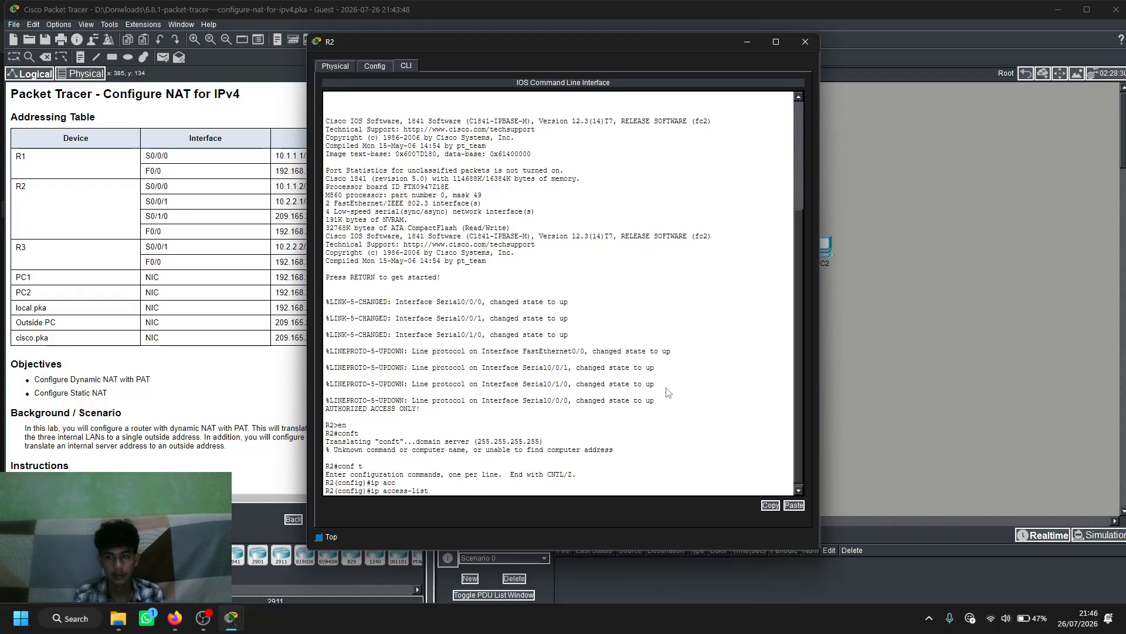
text(sta)
key(Tab)
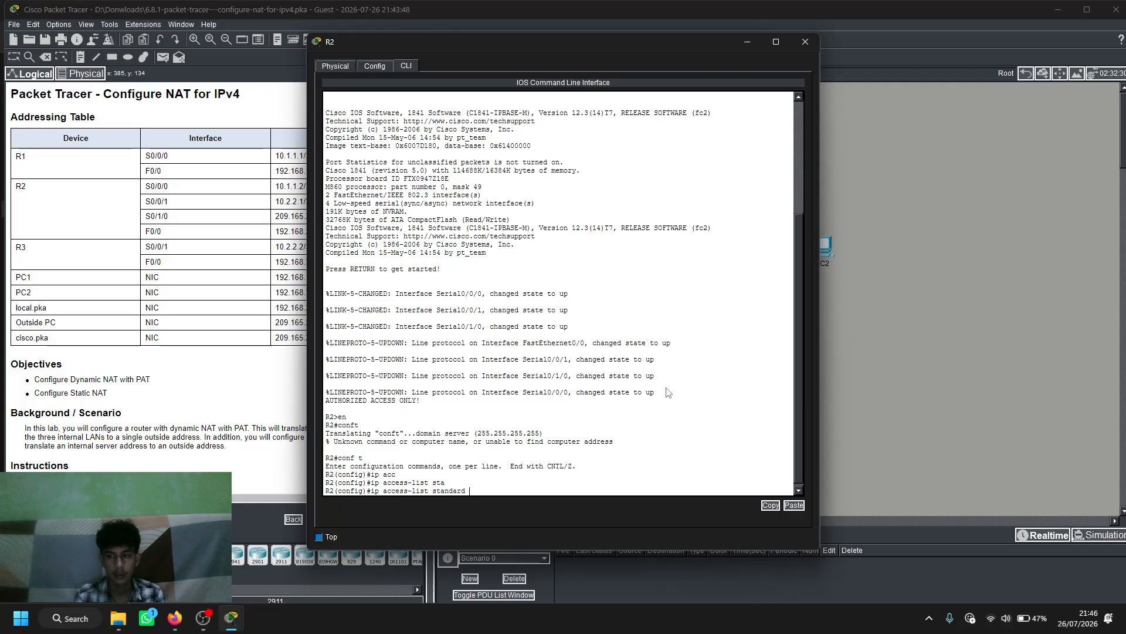
text(R2NAT)
key(Return)
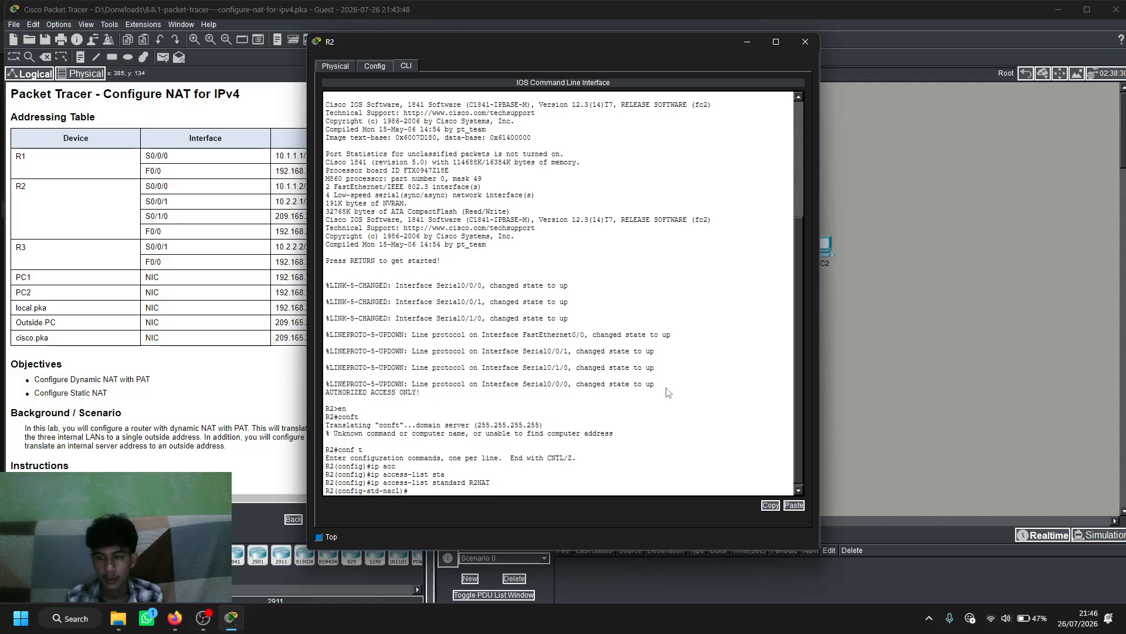
- Add a permit entry for LAN 1, 192.168.10.0 with wildcard 0.0.0.255, to the R2NAT access list
text(per)
key(Tab)
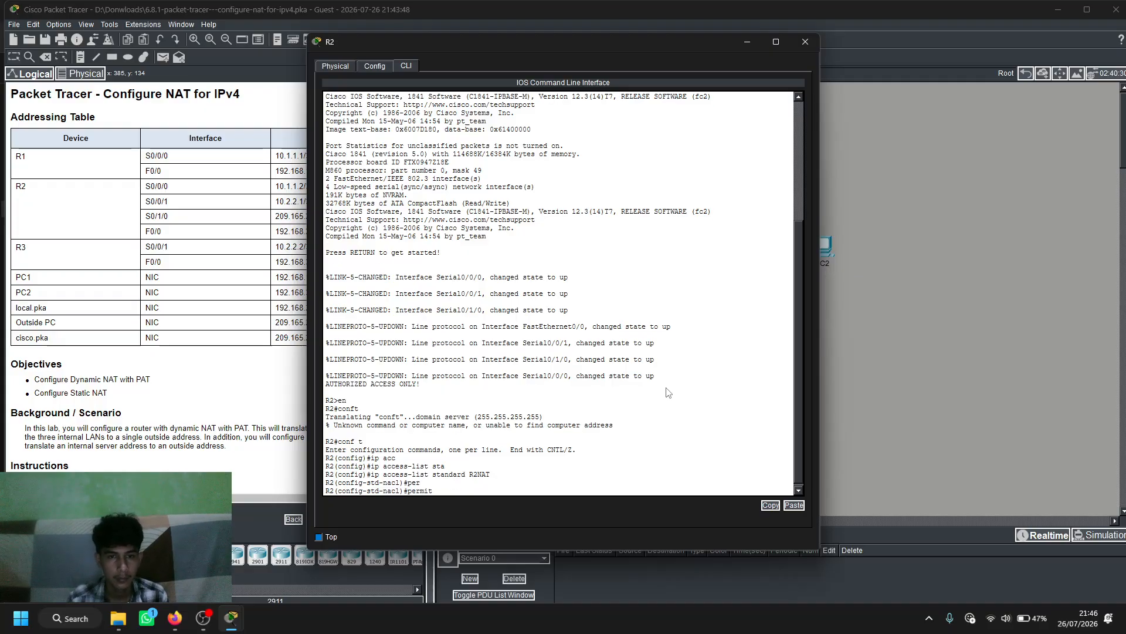
text(192.168.10.0.)
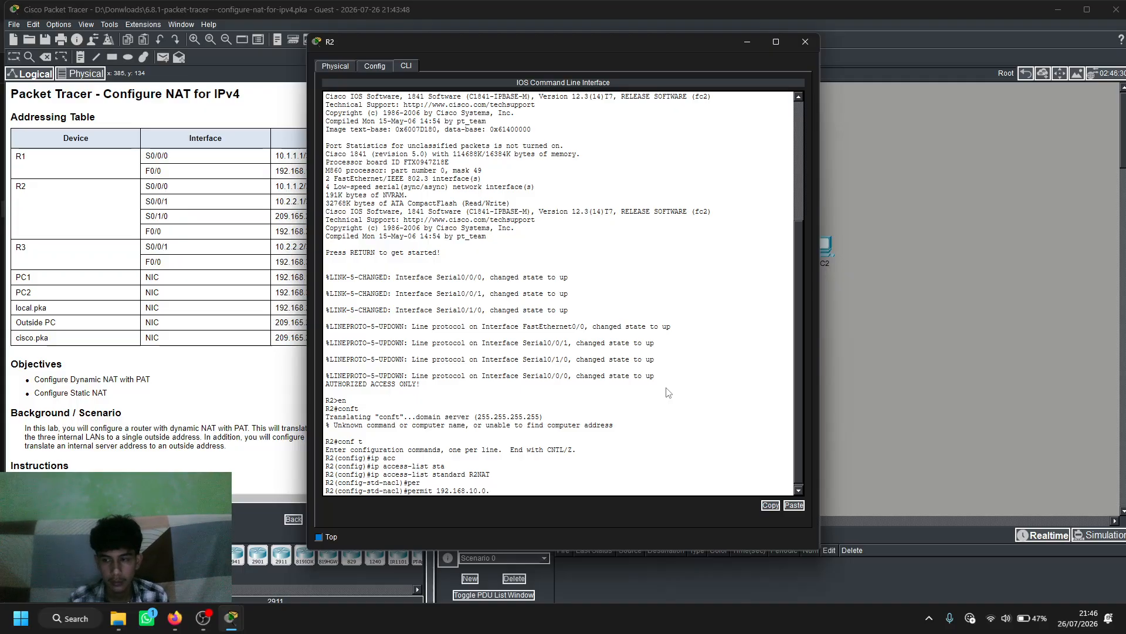
text( 0.0.0)
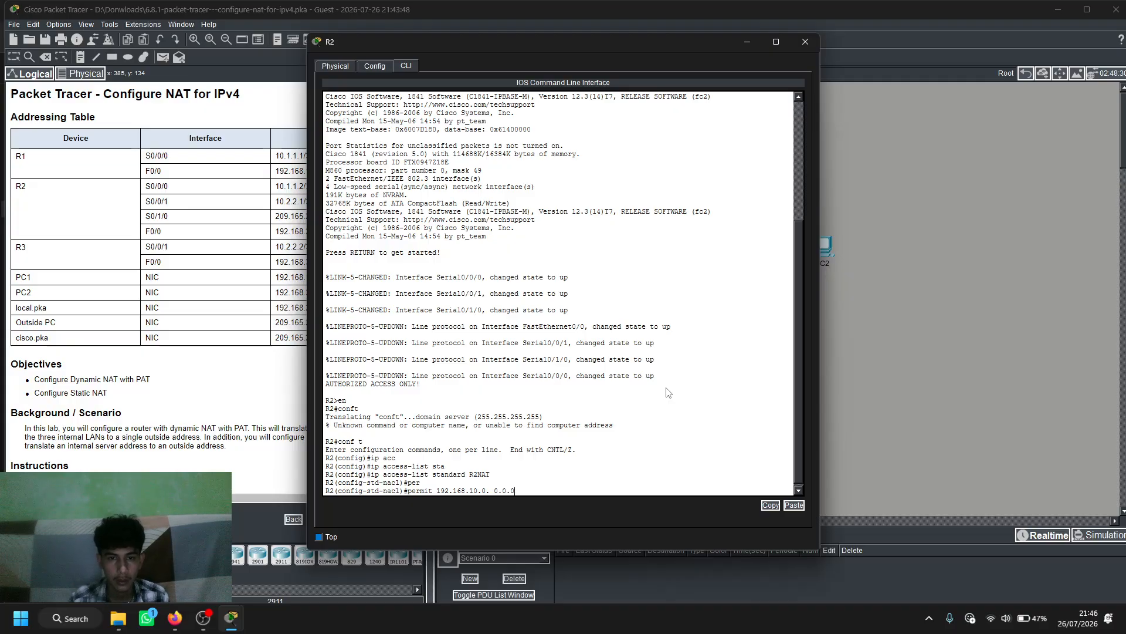
text(.255)
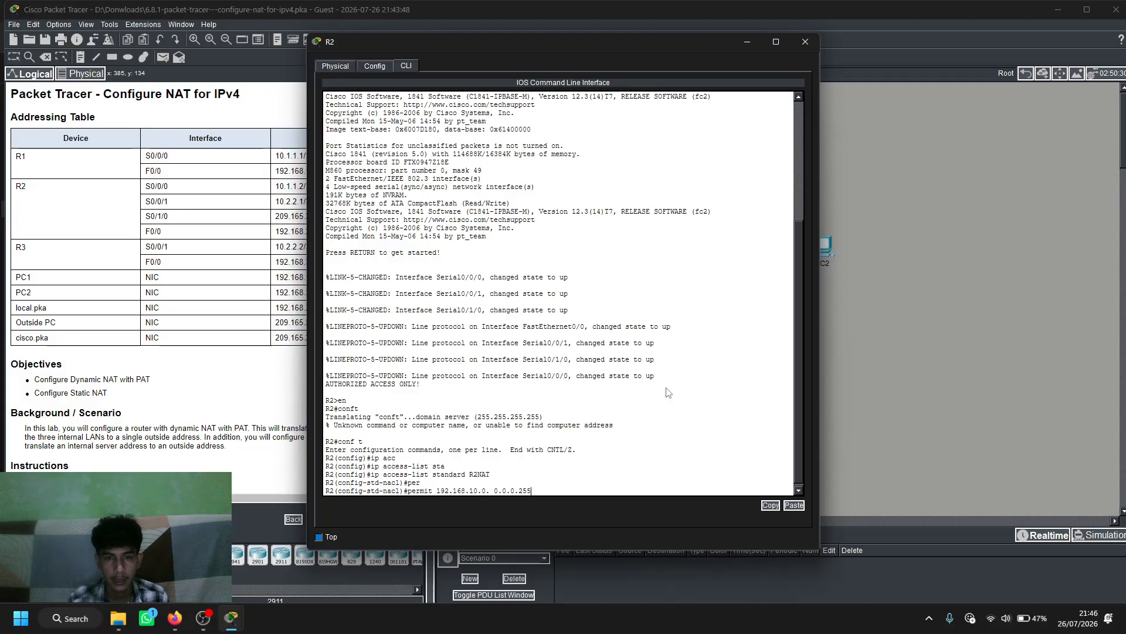
key(Return)
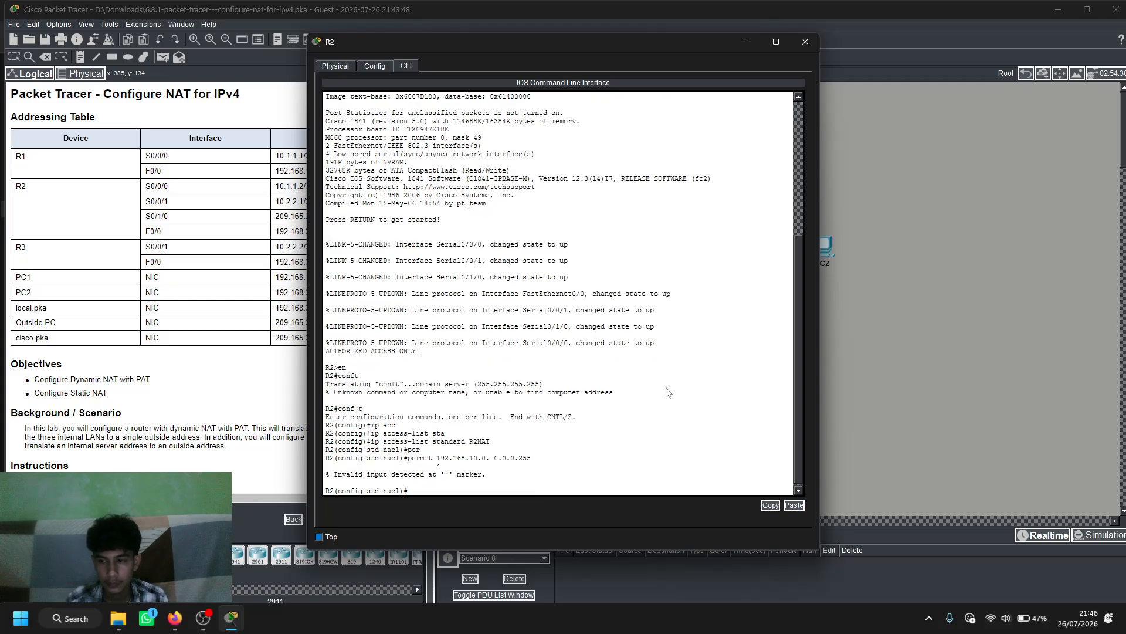
key(Up)
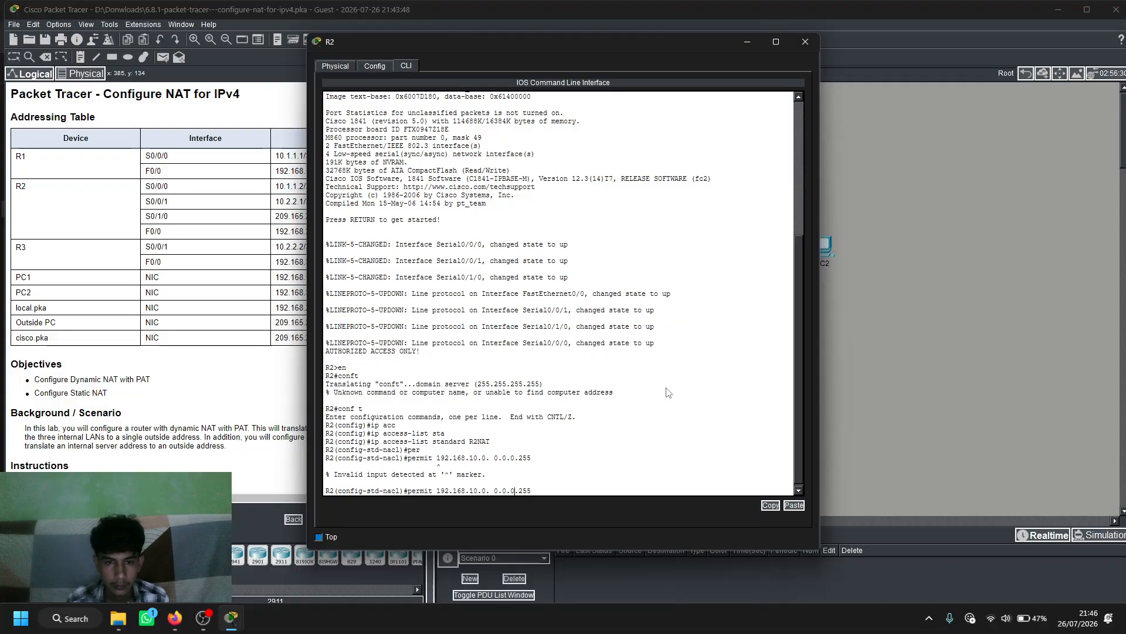
key(BackSpace)
key(Return)
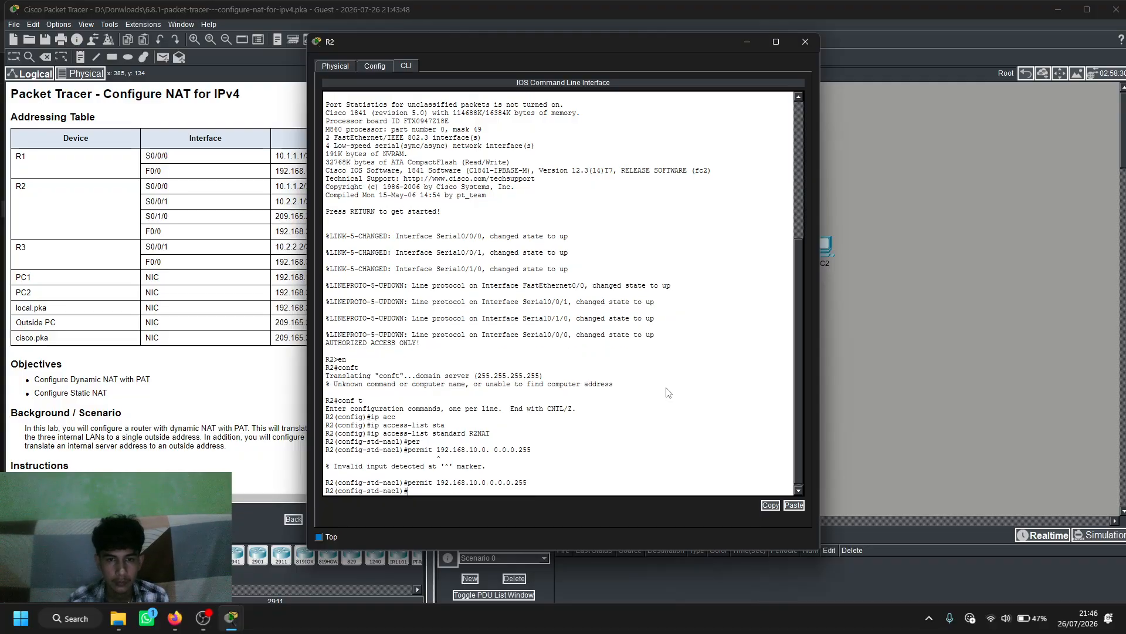
- Add a permit entry for LAN 2, 192.168.20.0 with wildcard 0.0.0.255, to the R2NAT access list
key(Up)
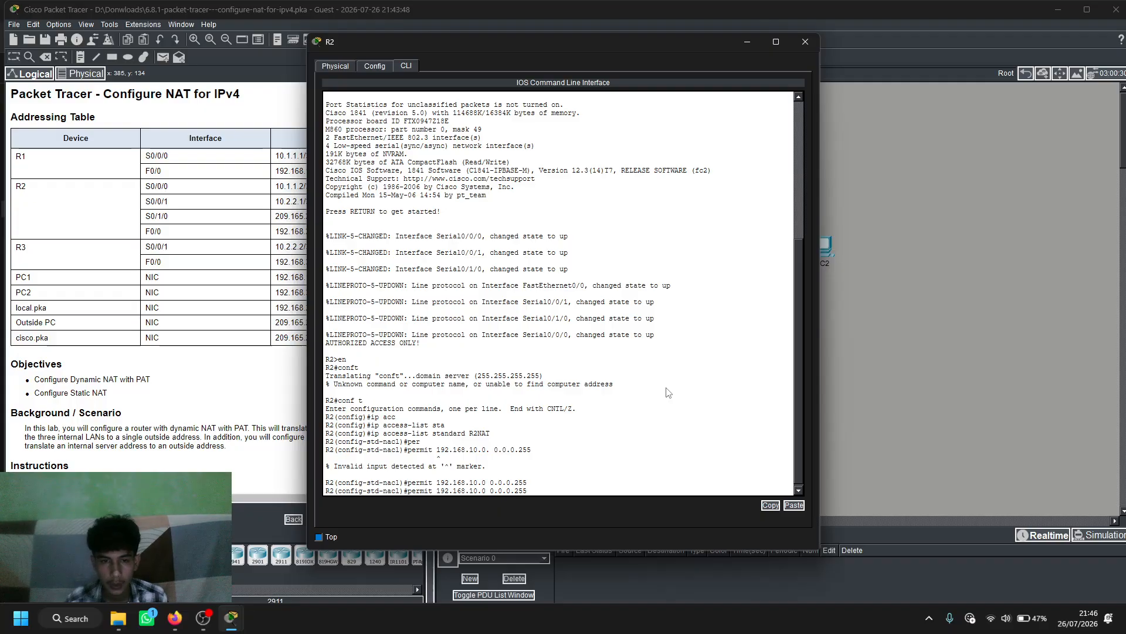
key(Left)
key(Left)
key(Left)
key(Left)
key(Left)
key(Left)
key(Left)
key(Left)
key(Left)
key(Left)
key(Left)
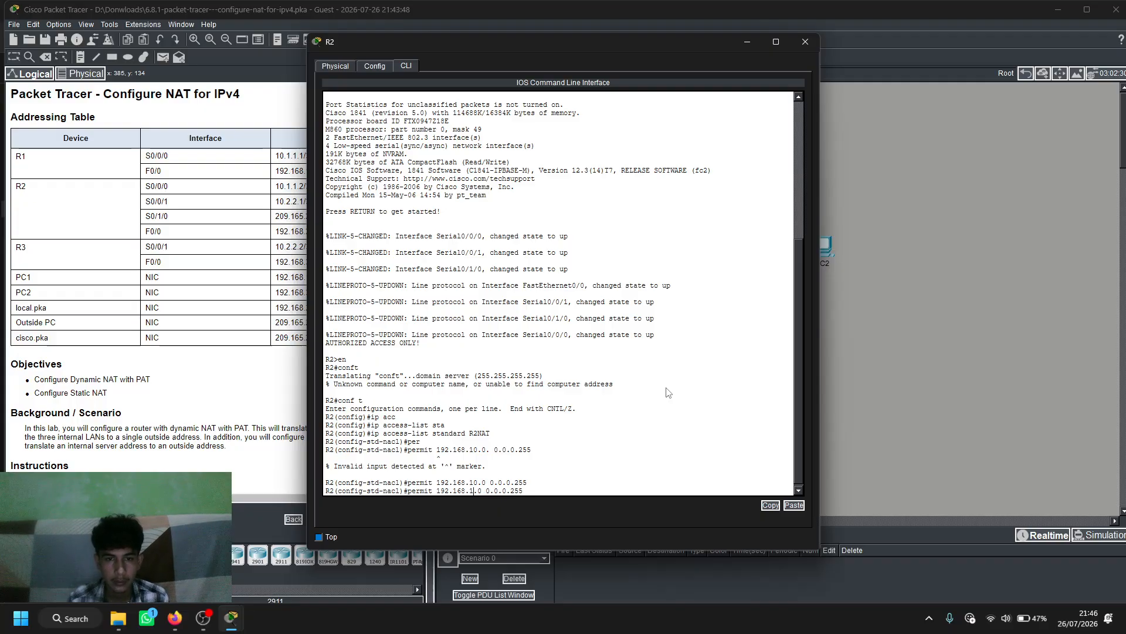
key(BackSpace)
text(20)
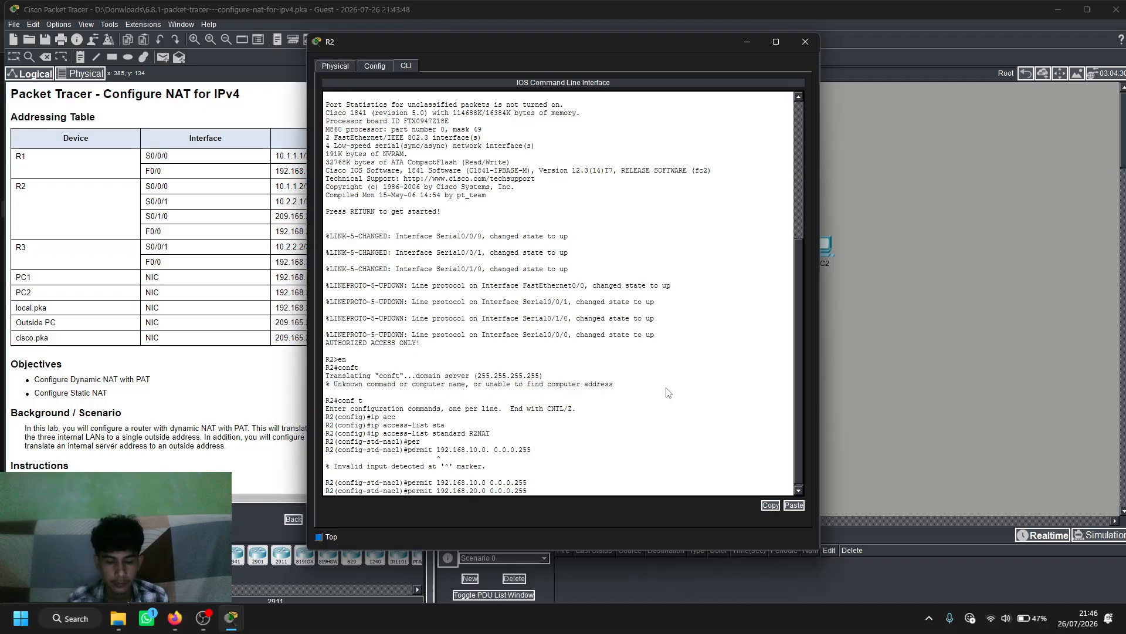
key(Return)
- Add a permit entry for LAN 3, 192.168.30.0 with wildcard 0.0.0.255, to the R2NAT access list
key(Up)
key(Left)
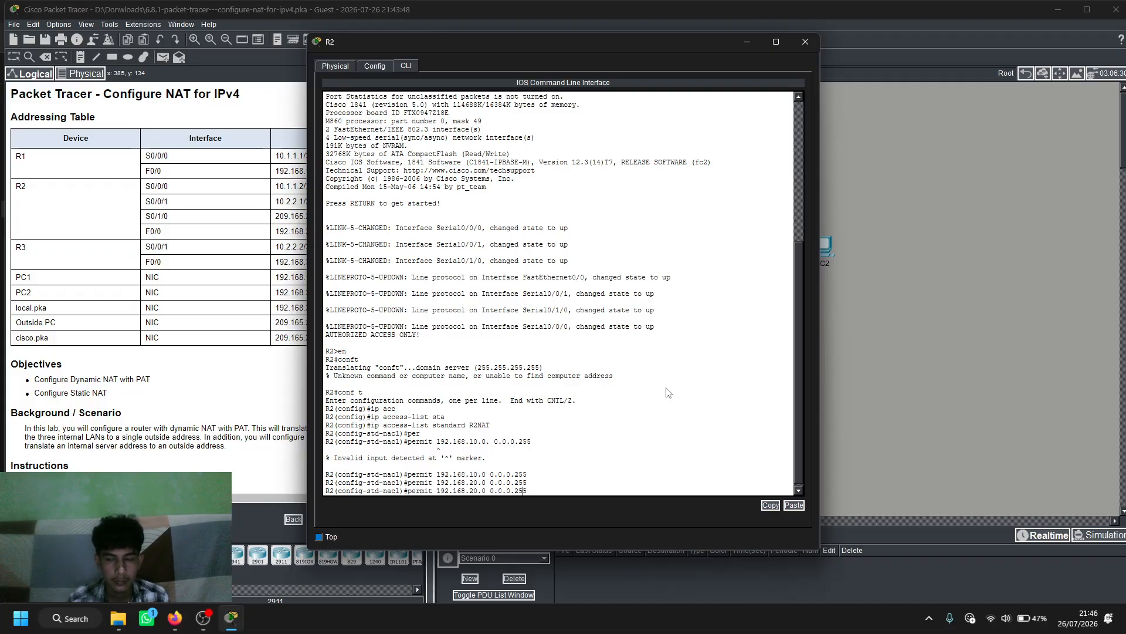
key(Left)
key(Left)
key(Left)
key(Left)
key(Left)
key(Left)
key(Left)
key(Left)
key(Left)
key(Left)
key(Left)
key(Left)
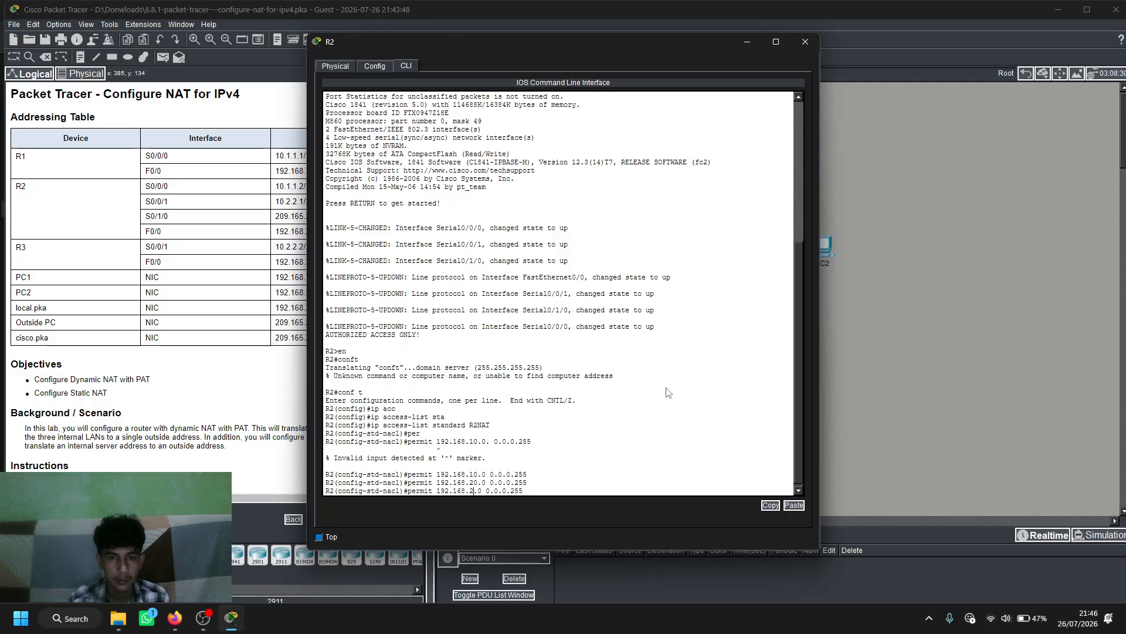
key(BackSpace)
text(3)
key(Return)
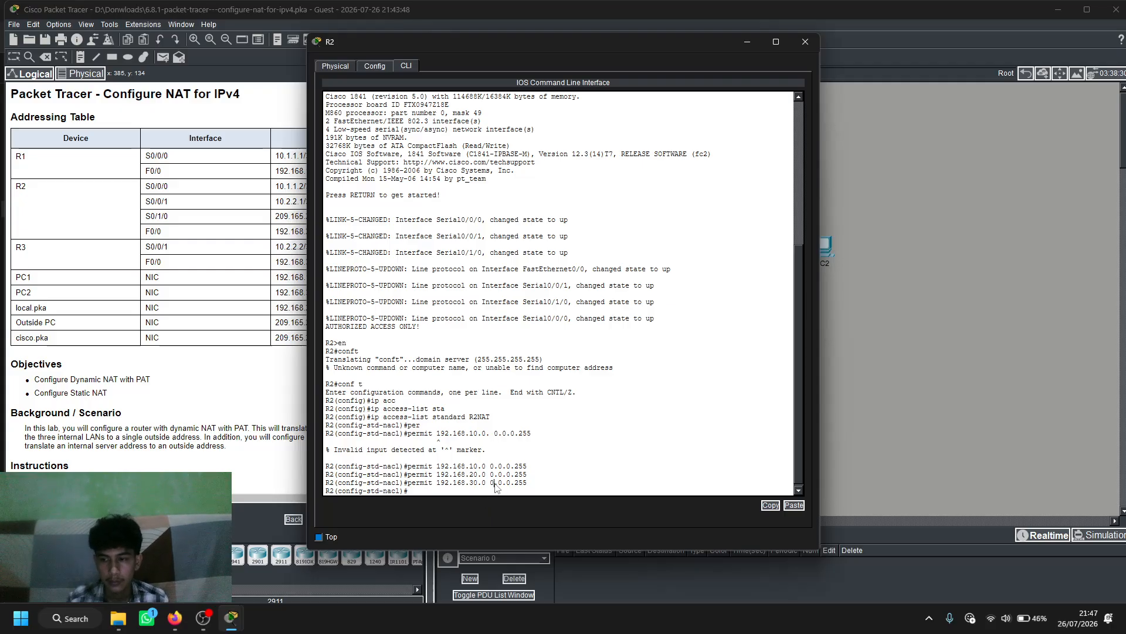
- Try to create the NAT pool R2POOL with address 209.165.202.129 from access-list configuration mode
text(ip)
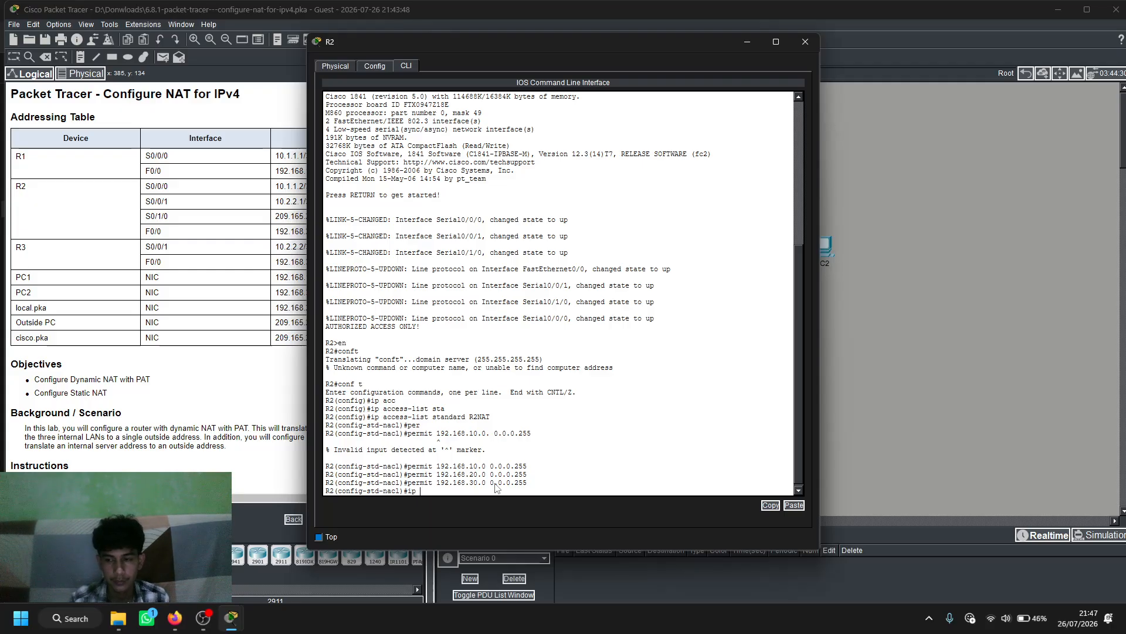
text( nat pool @)
key(BackSpace)
text(R2)
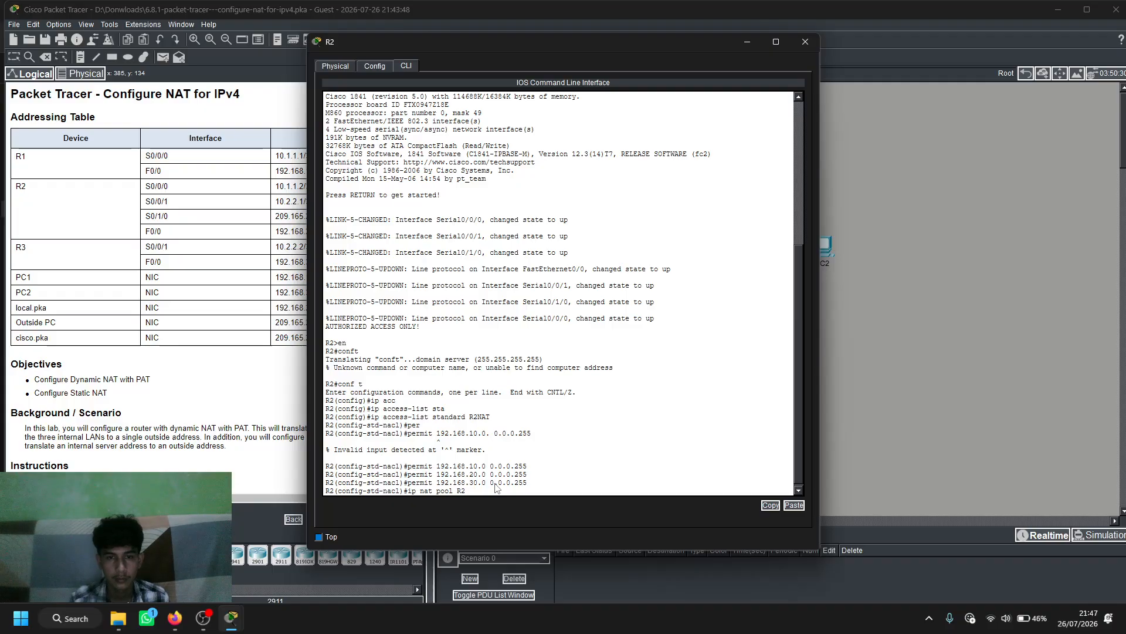
text(p)
key(BackSpace)
text(POO)
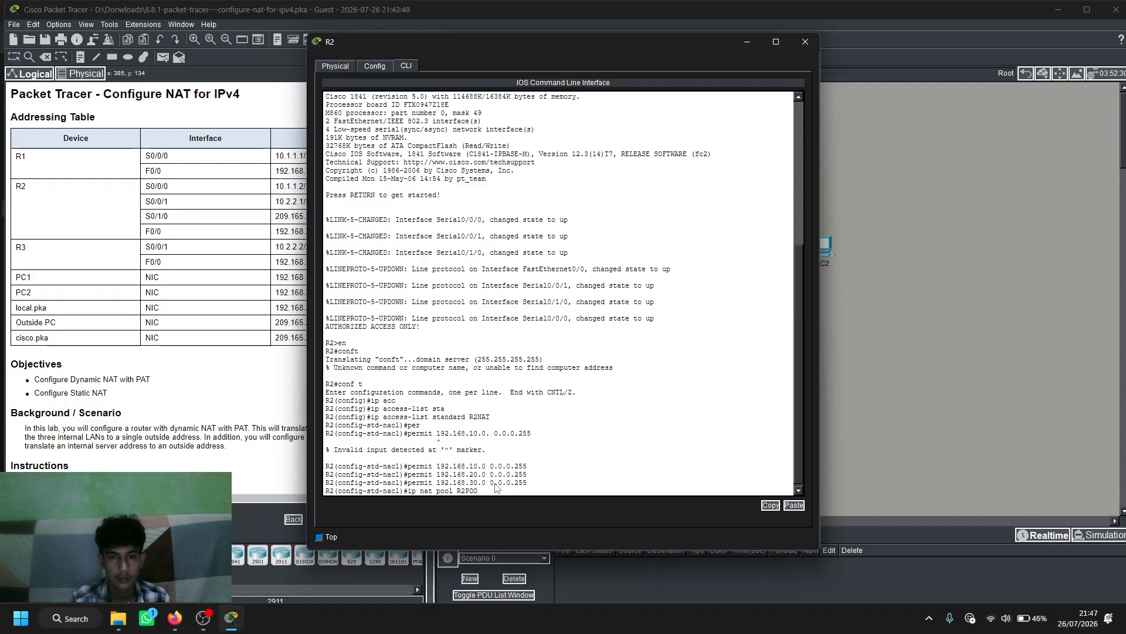
text(L)
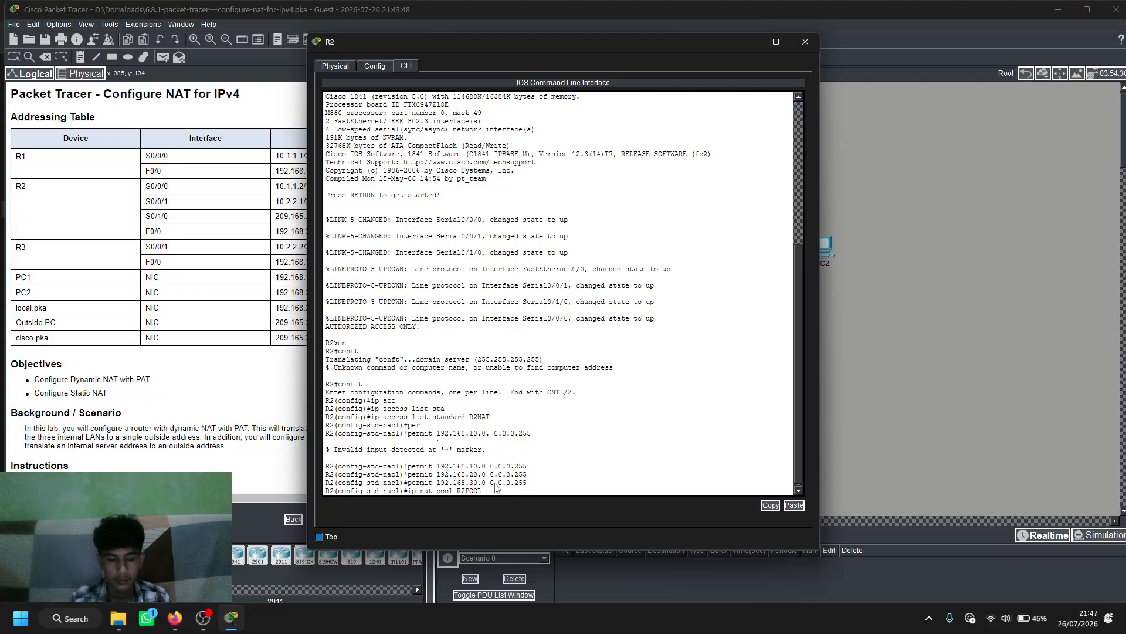
text( 209.165.202.)
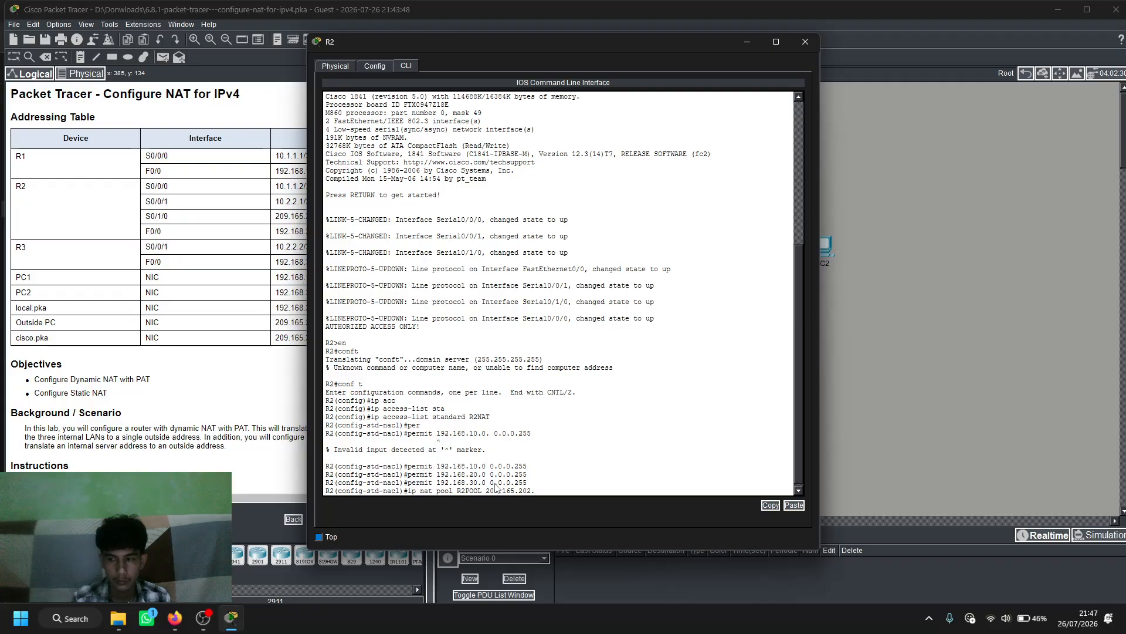
text(12)
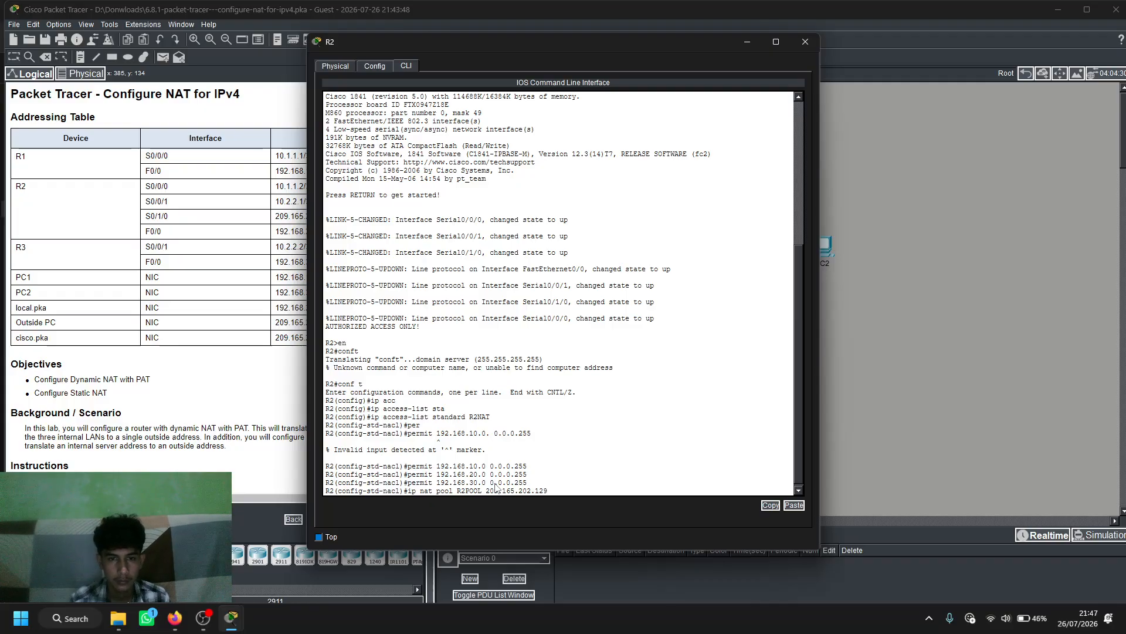
text(9)
key(Return)
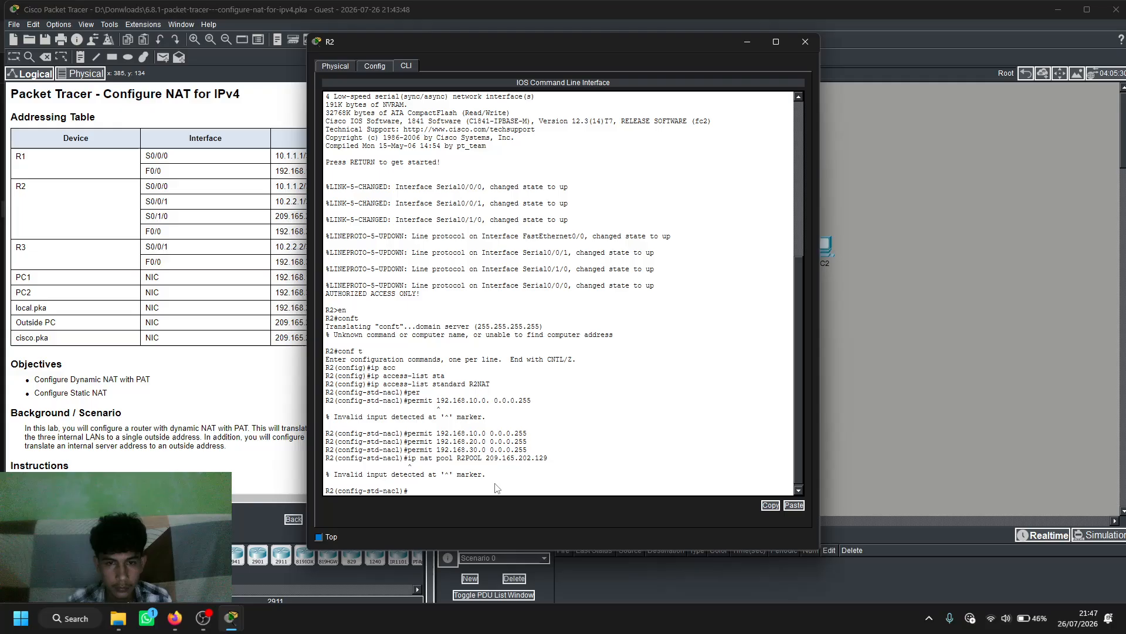
key(Up)
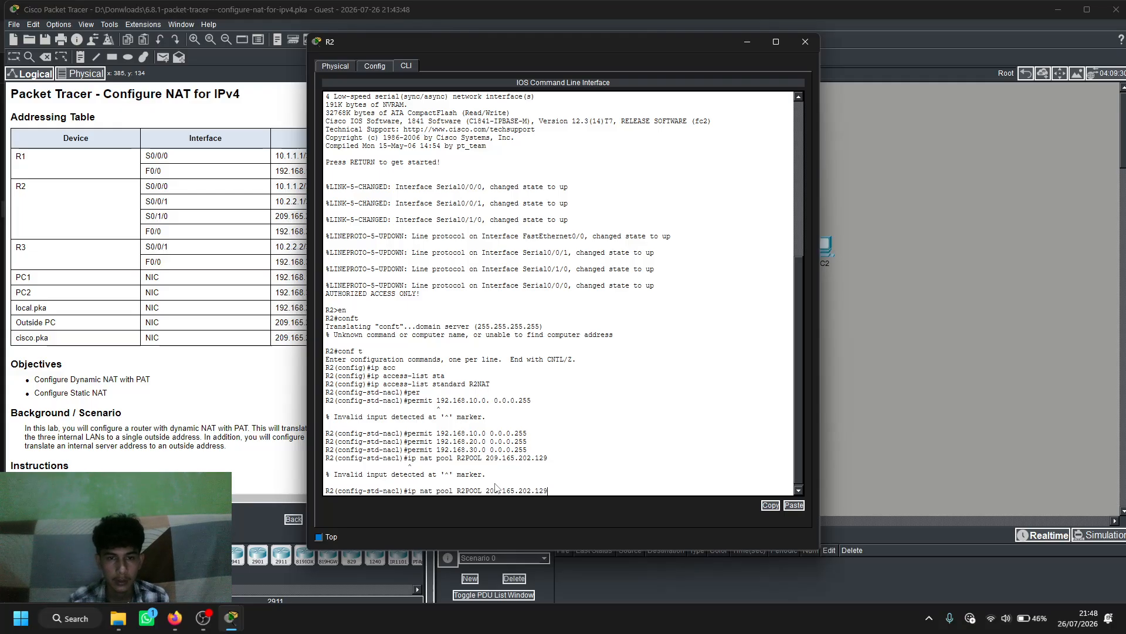
key(Down)
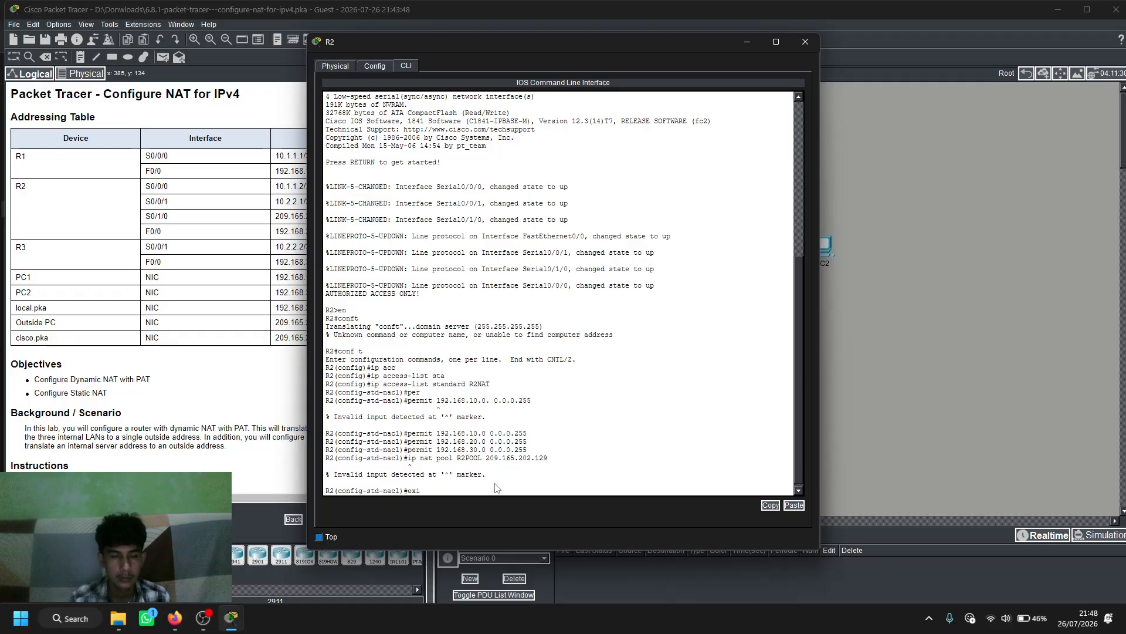
- Exit to global configuration mode and try the R2POOL NAT pool command with only the address 209.165.202.129
text(exit)
key(Return)
key(Up)
key(Up)
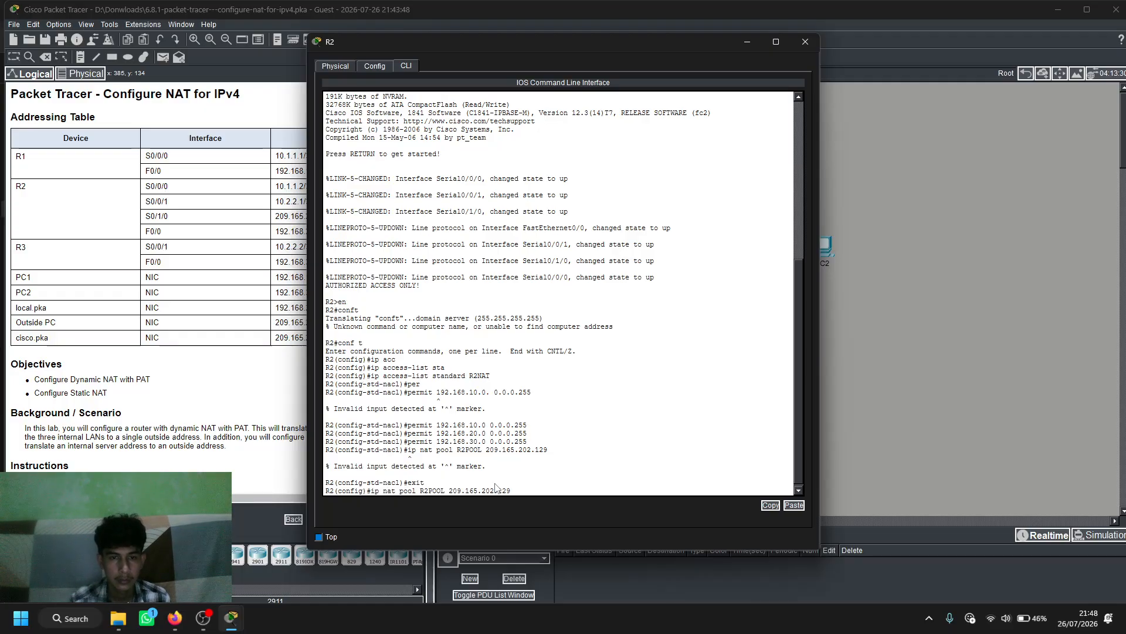
key(Return)
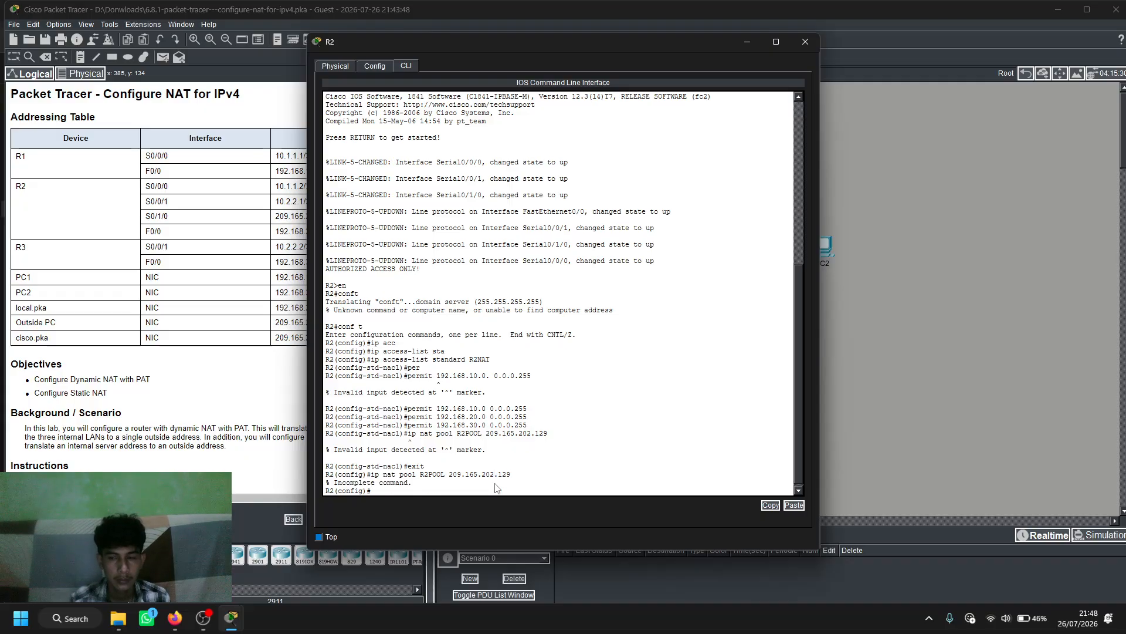
- Create the NAT pool R2POOL with start and end address 209.165.202.129 and netmask 255.255.255.252
key(Up)
text(209)
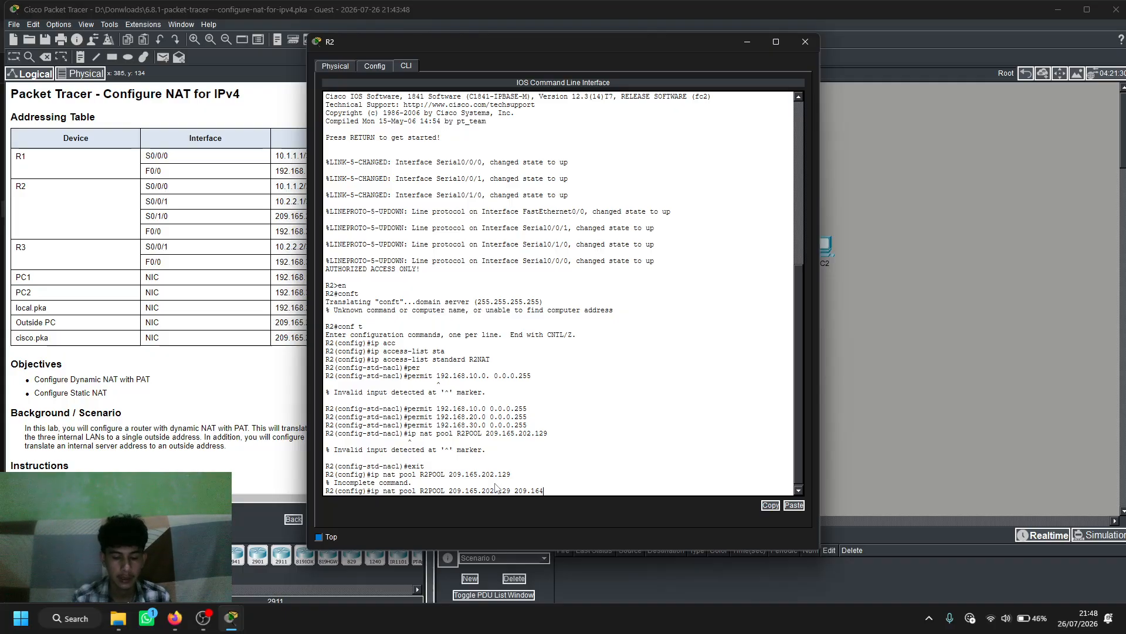
text(.165.202.129)
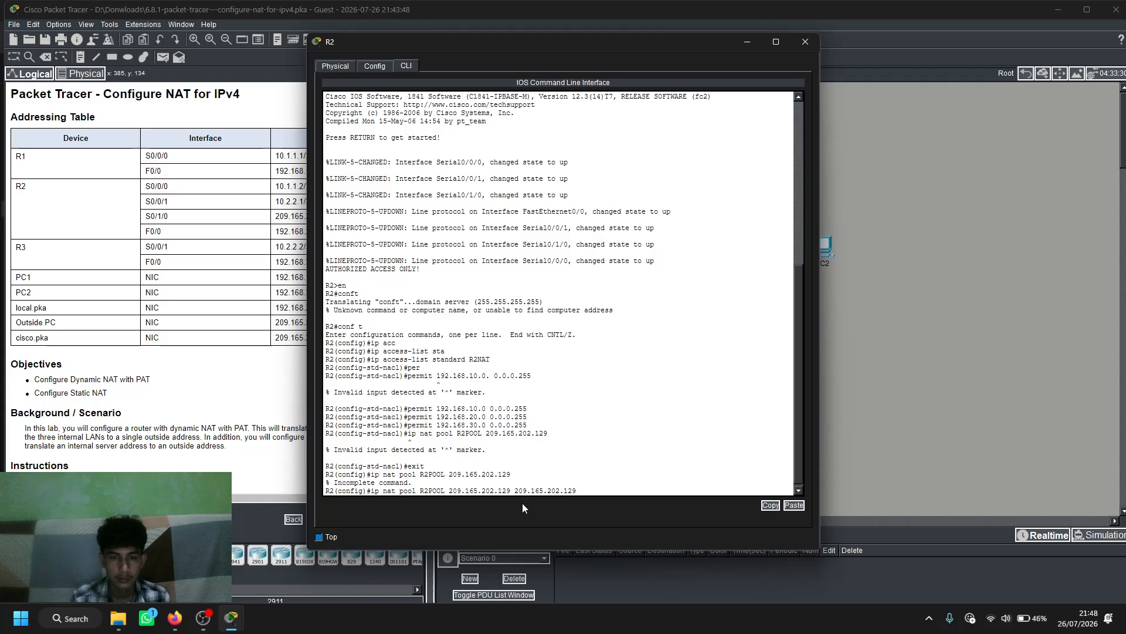
text(netmask)
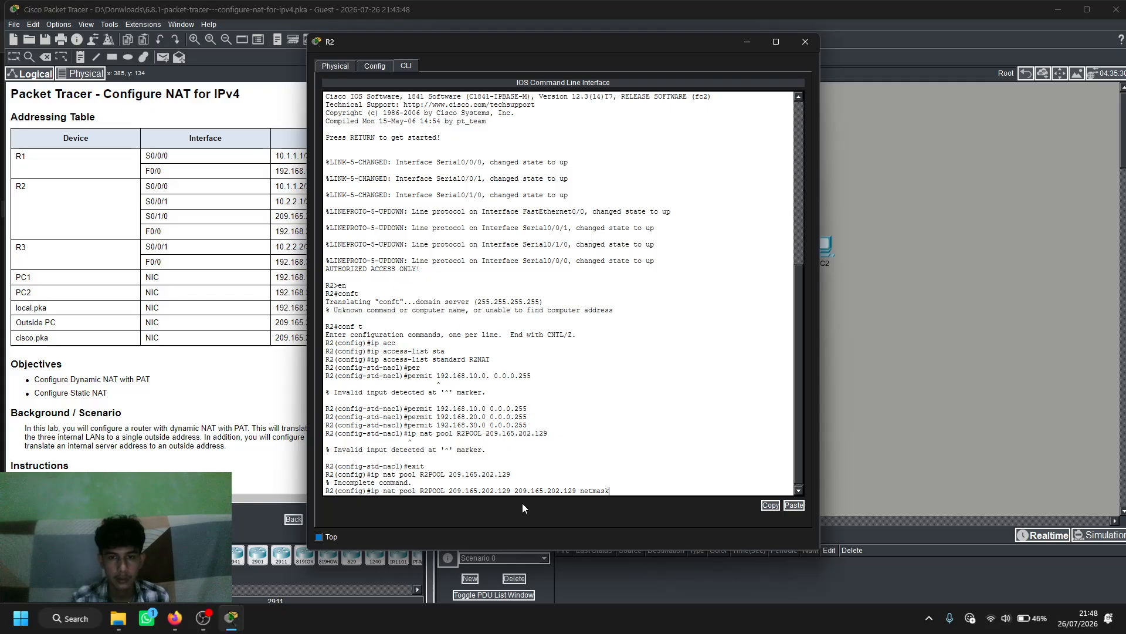
text( 255.2)
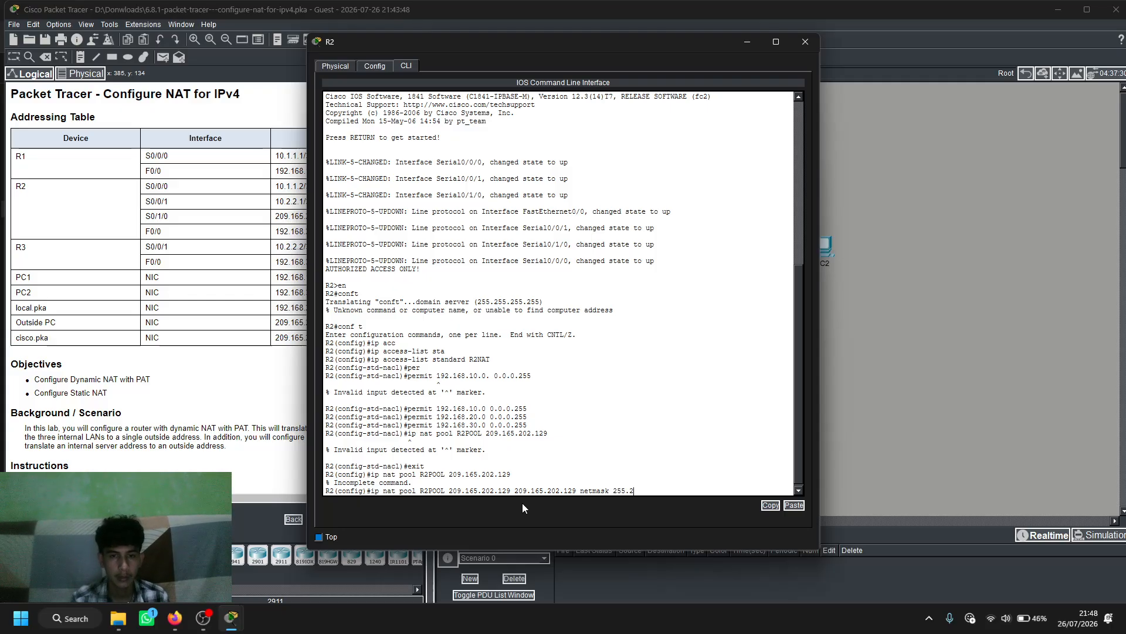
text(.255.)
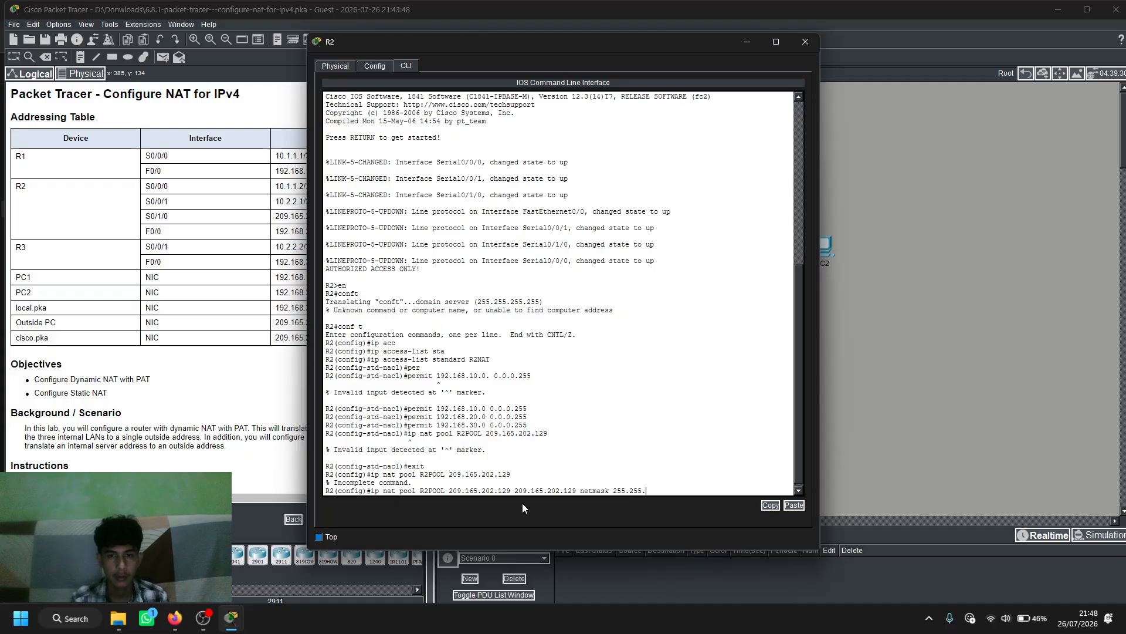
text(255.252)
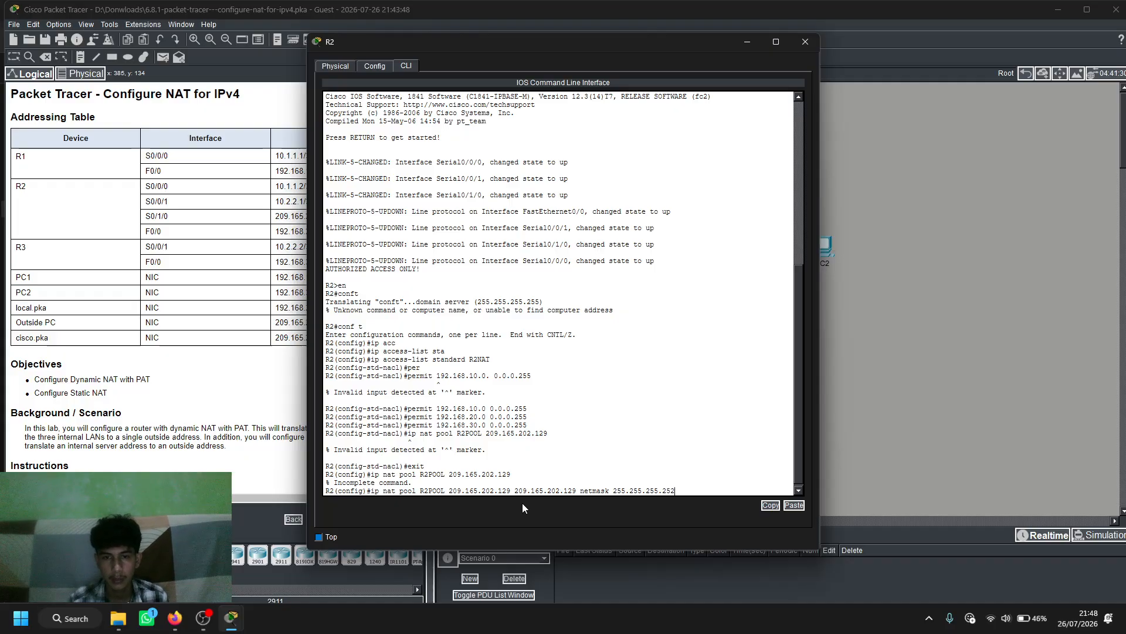
key(Return)
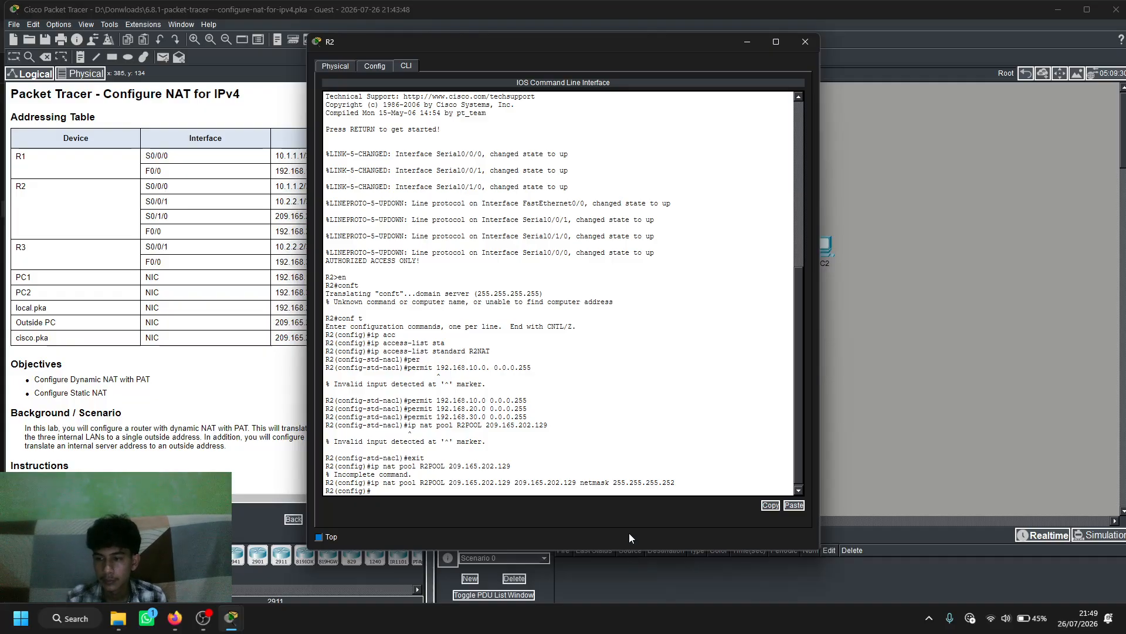
- Bind access list R2NAT to pool R2POOL as the inside NAT source with overload enabled
text(ip)
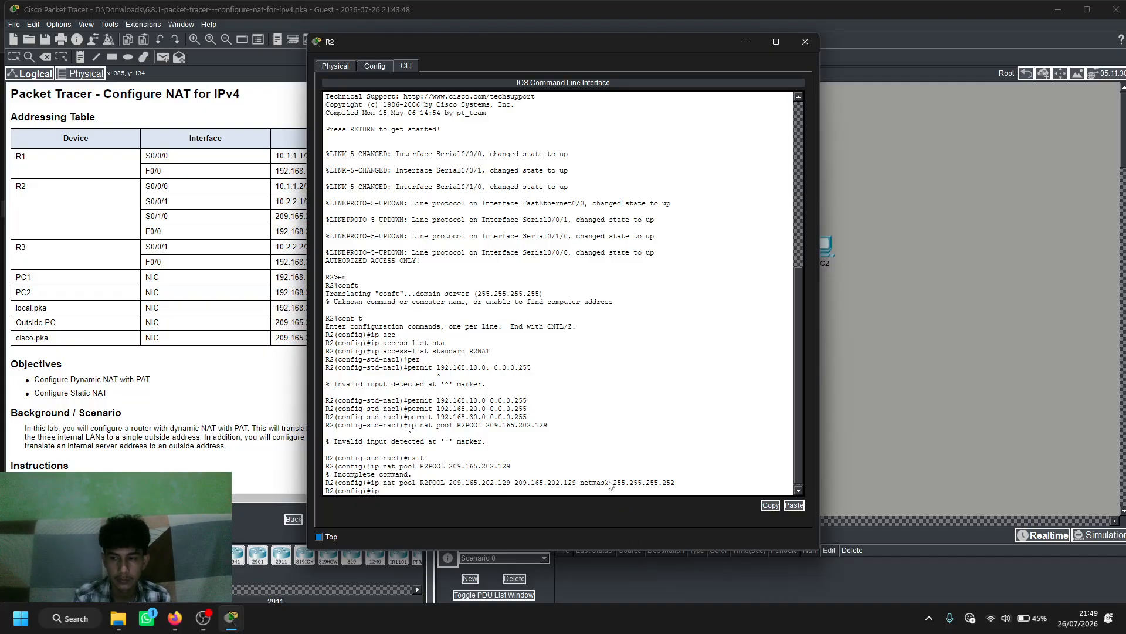
text( nat inser)
key(Tab)
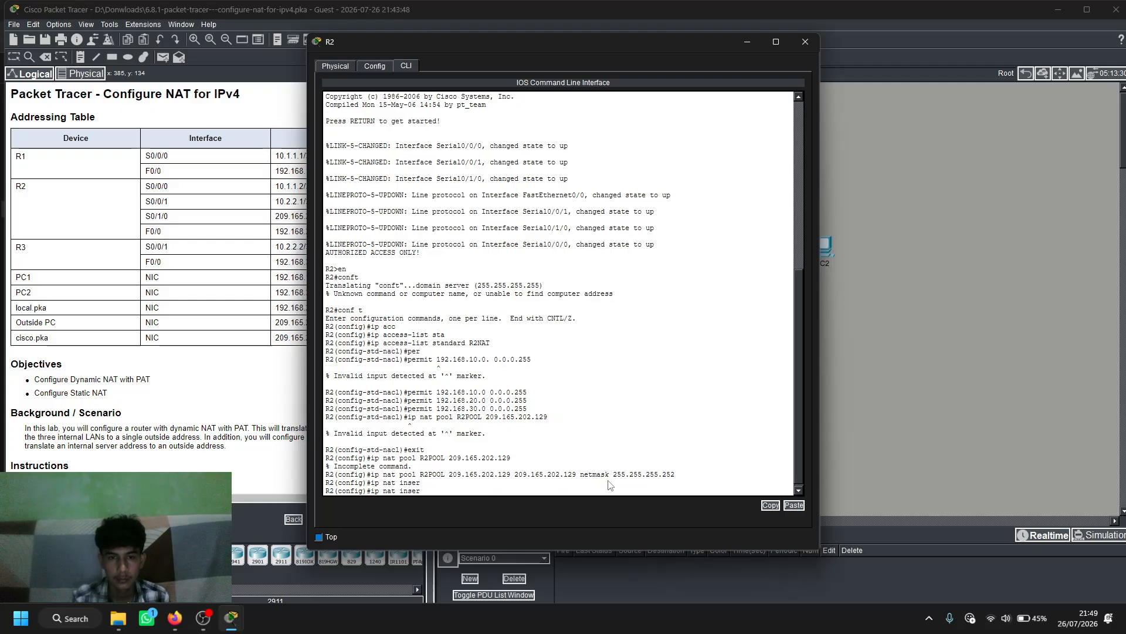
key(BackSpace)
key(Tab)
key(BackSpace)
key(Tab)
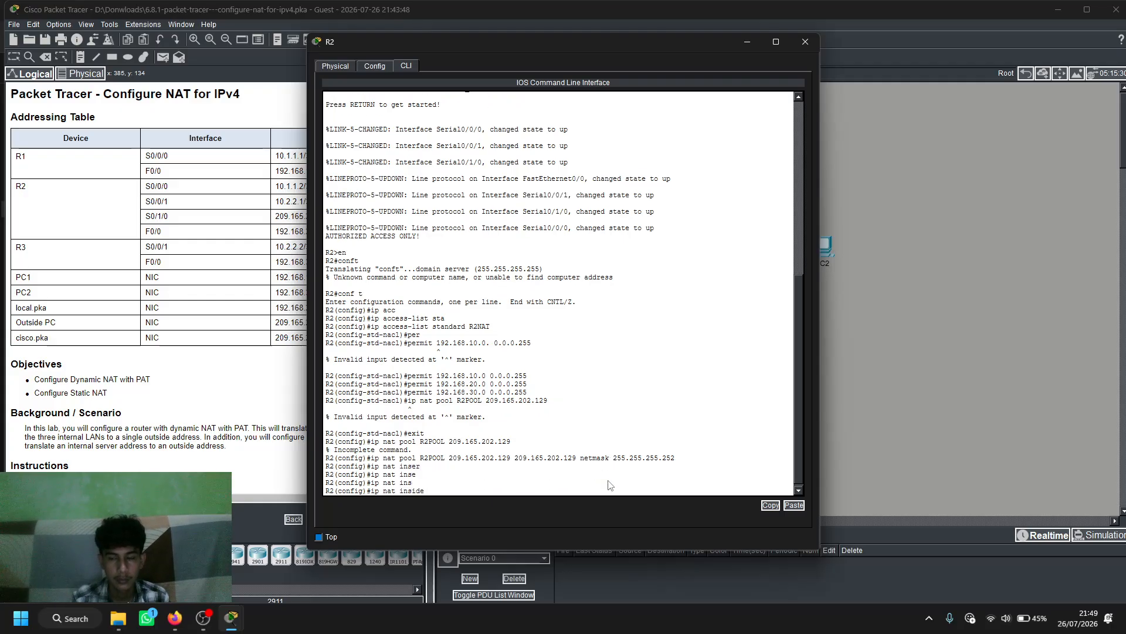
text(sou)
key(Tab)
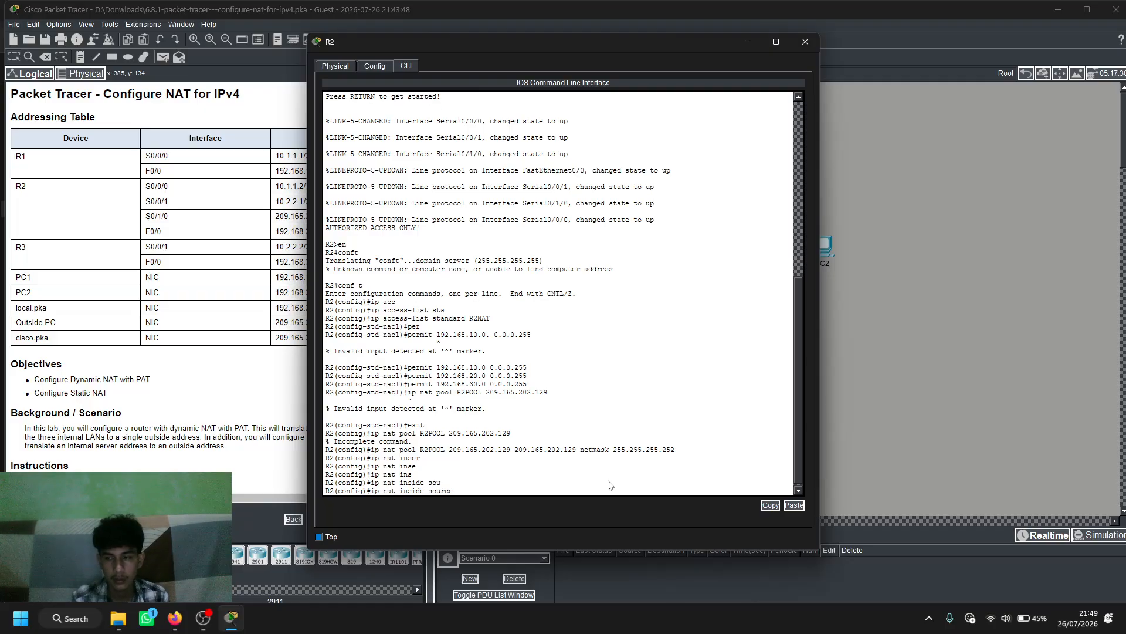
text(list R)
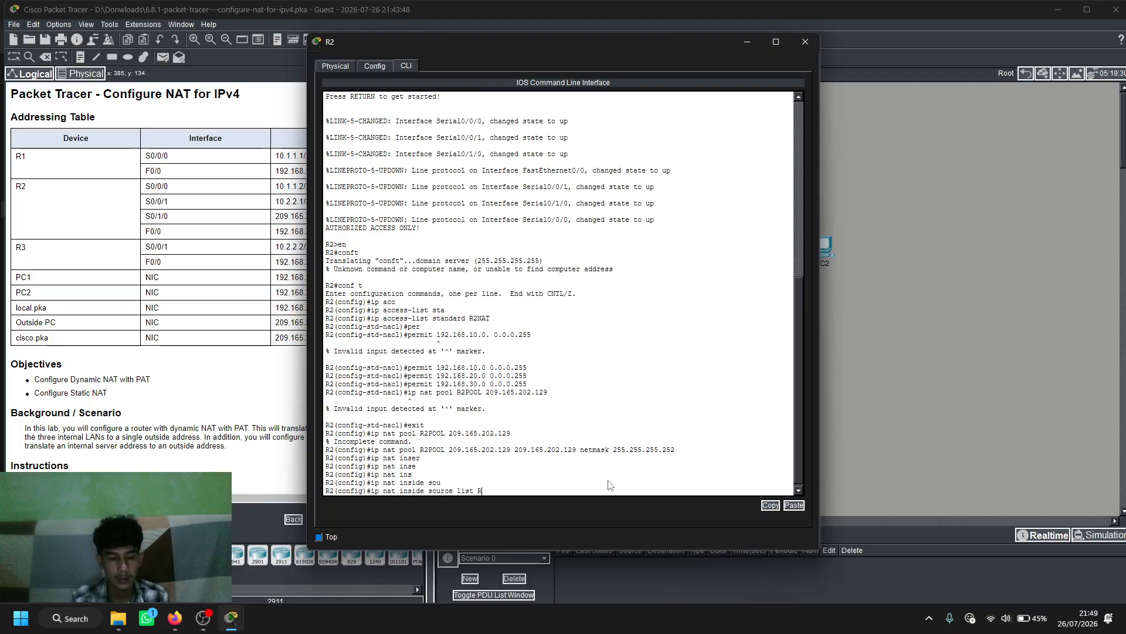
text(2NAT)
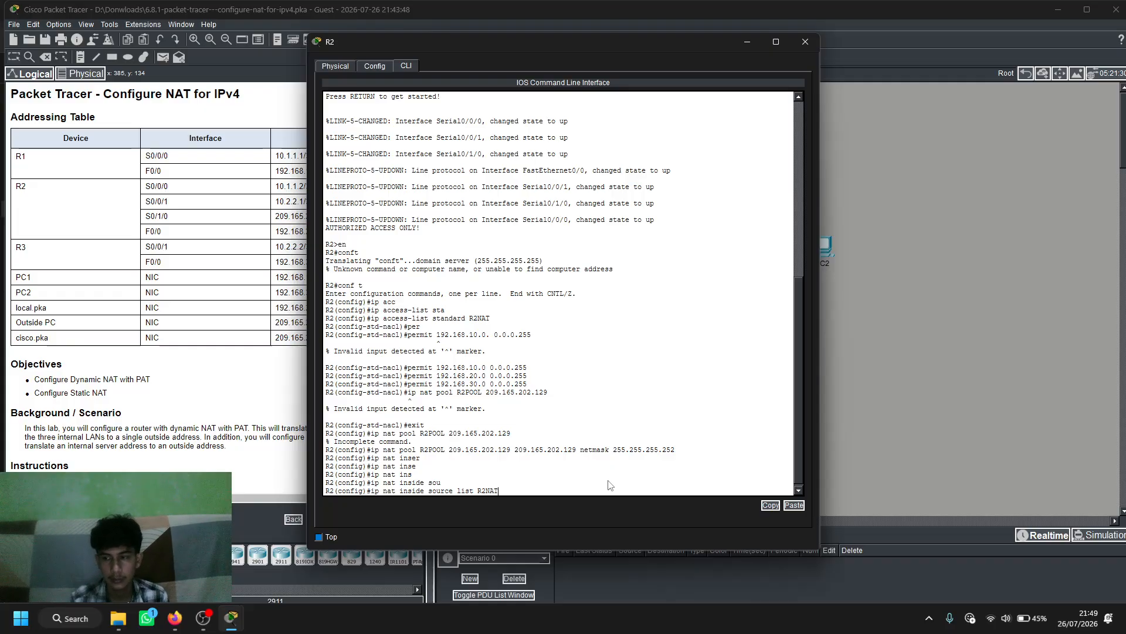
text( pool )
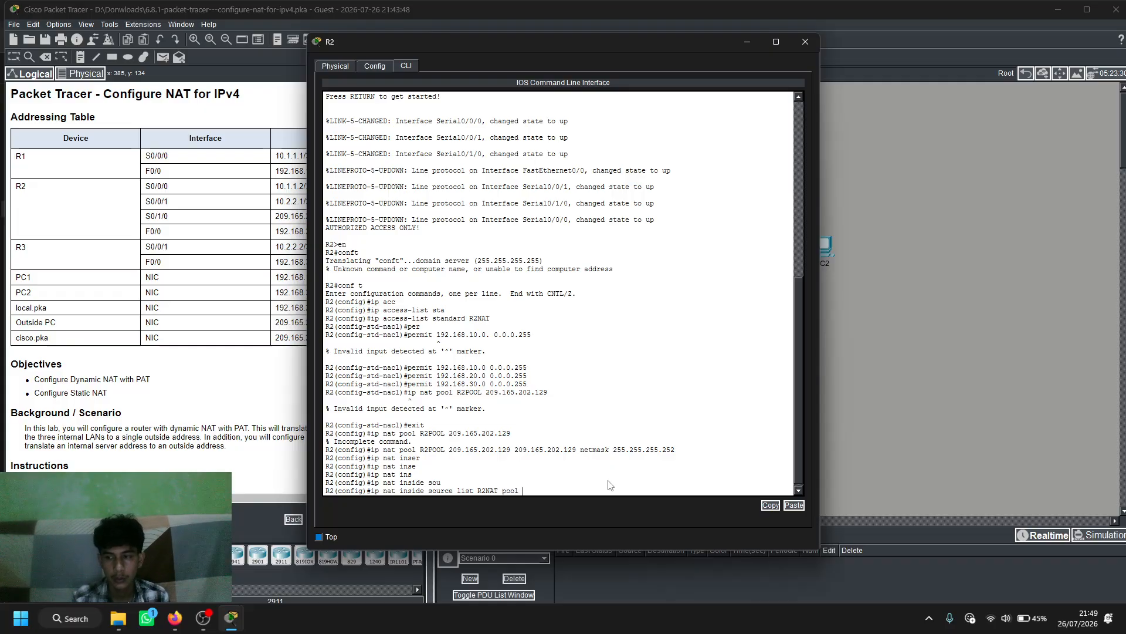
text(R2)
text(POOL ov)
key(Tab)
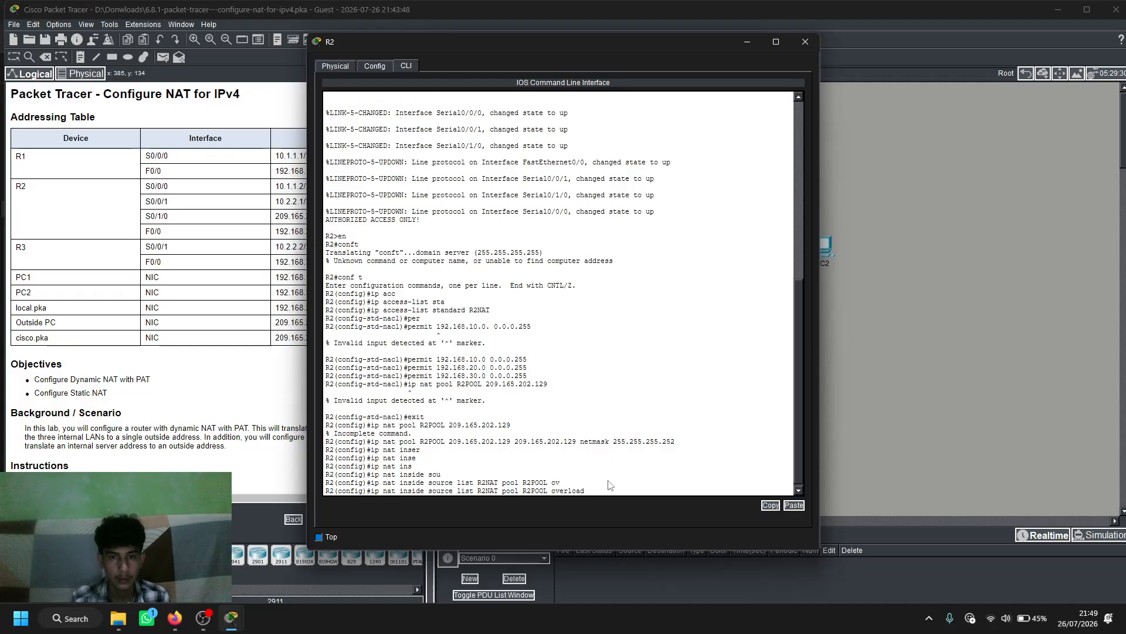
key(Return)
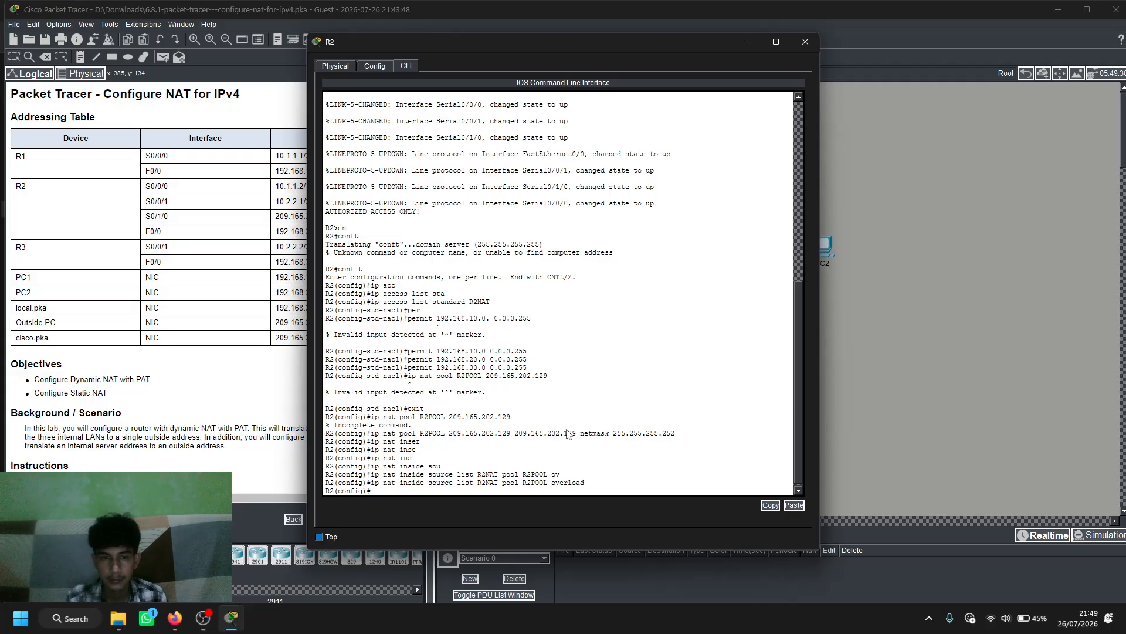
- Add a static inside source NAT mapping from 192.168.20.254 to 209.165.202.130
text(ip nat)
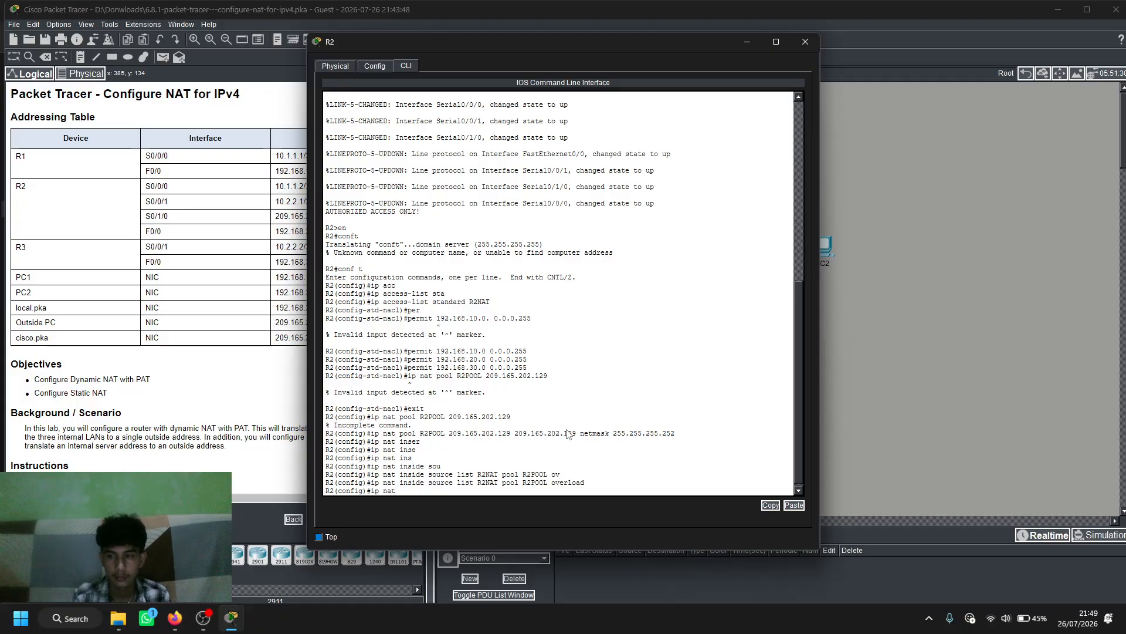
text( in)
key(Tab)
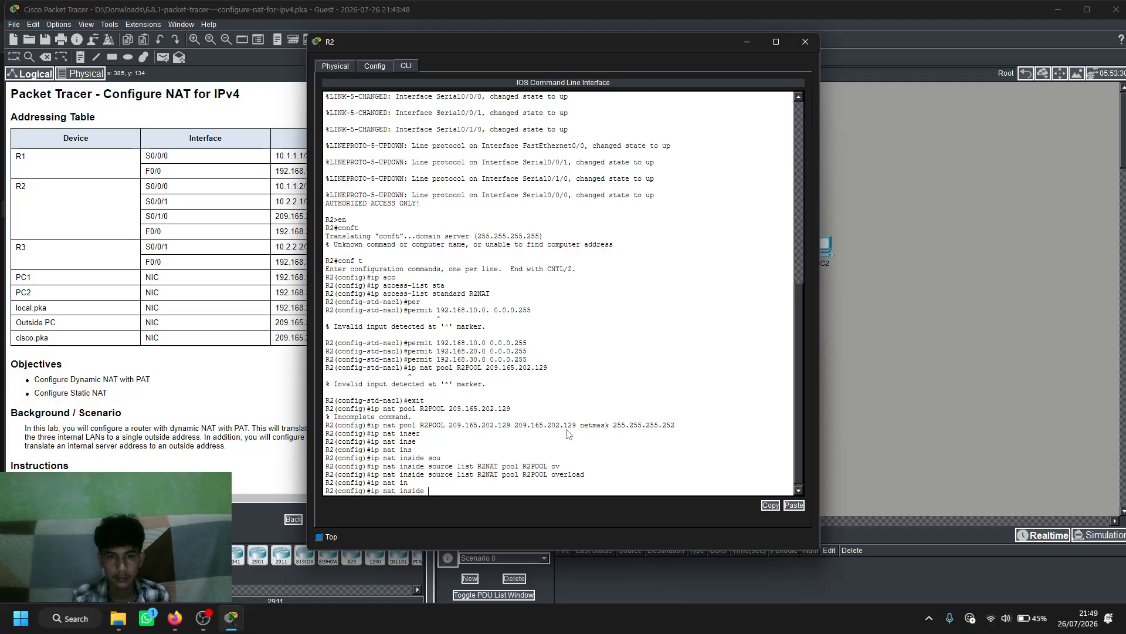
text(so)
key(Tab)
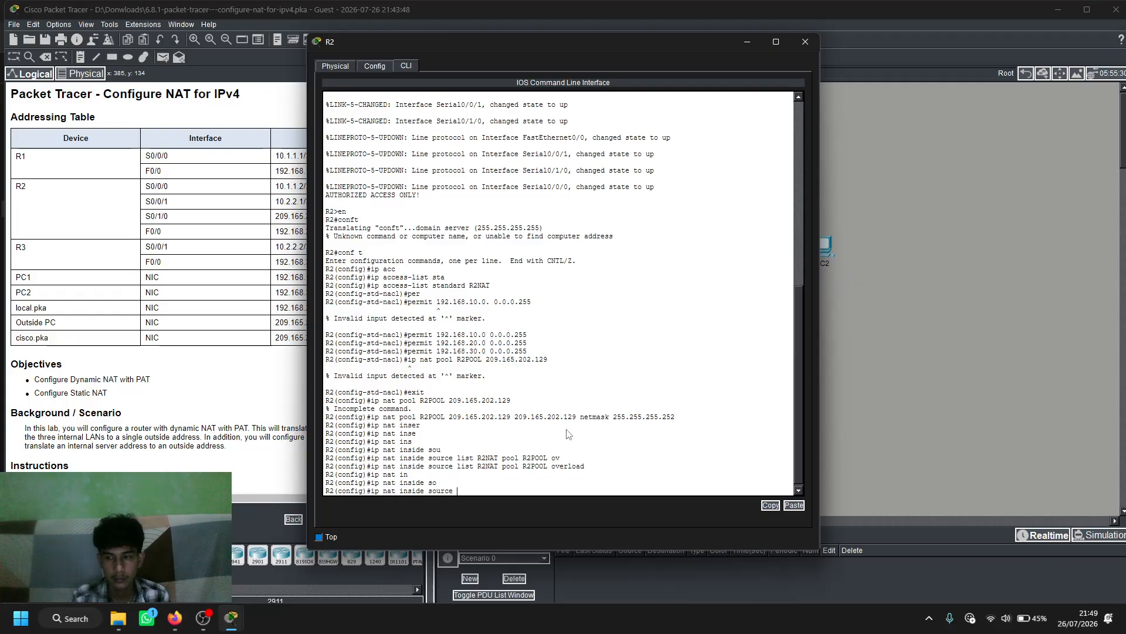
text(sta)
key(Tab)
text(1)
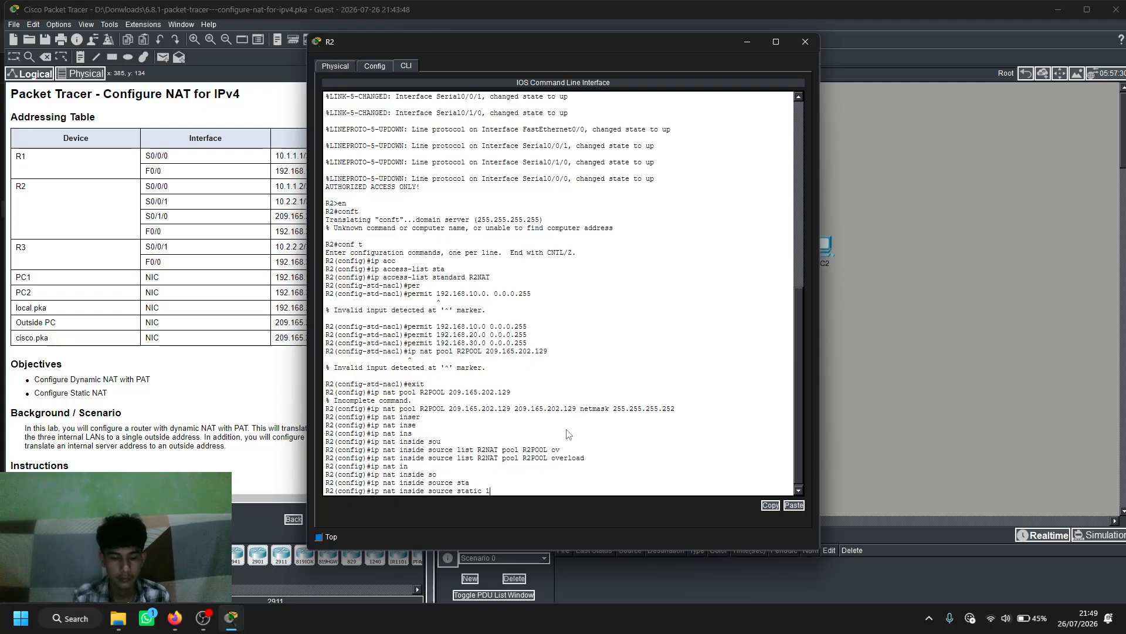
text(92.168.2)
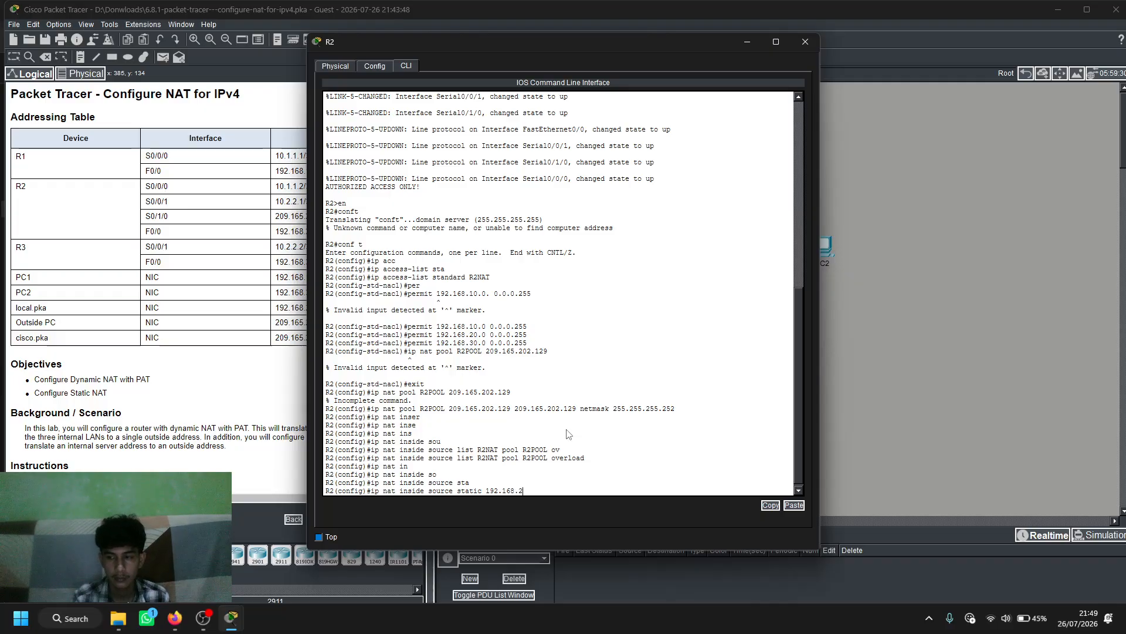
text(0.252)
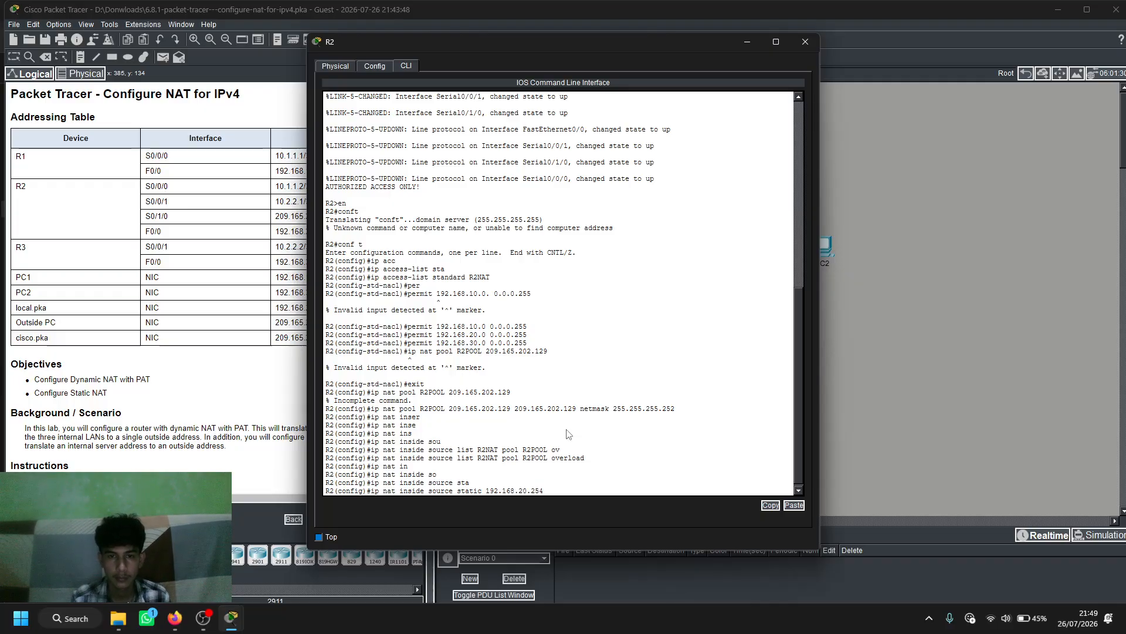
text( 209.165.202.)
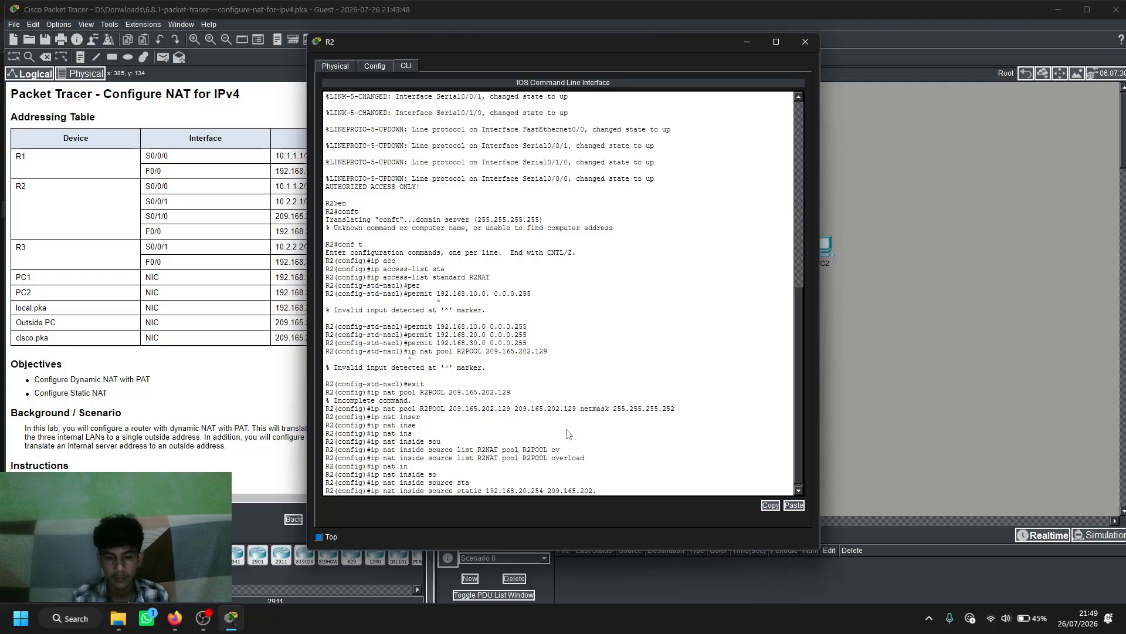
text(130)
key(Return)
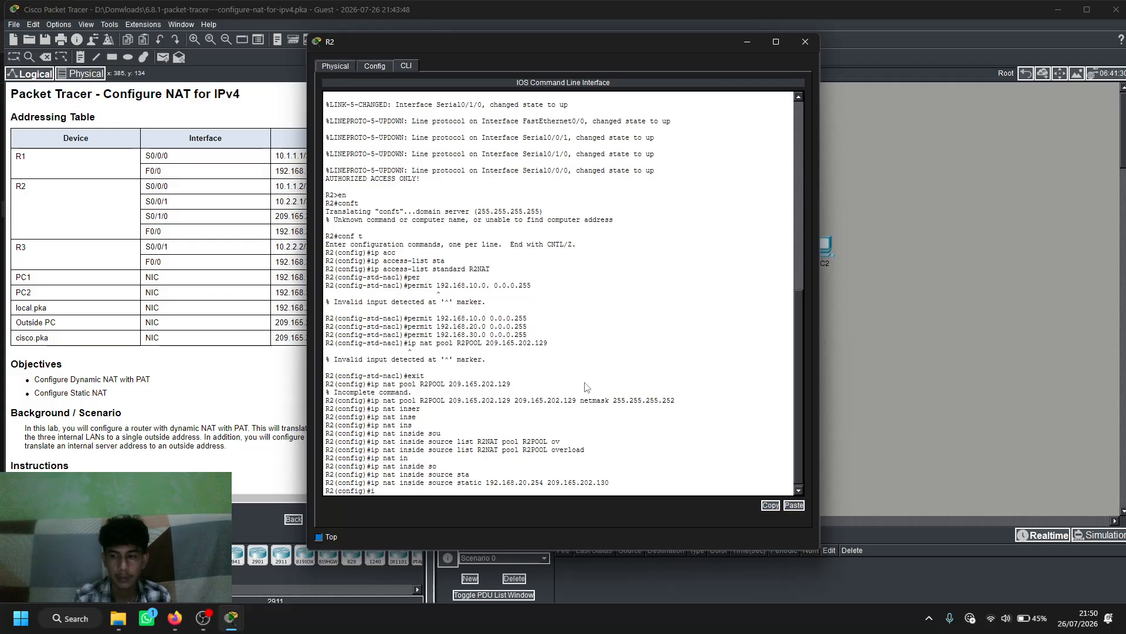
- Set interface FastEthernet0/0 as NAT inside and return to global configuration mode
text(ip)
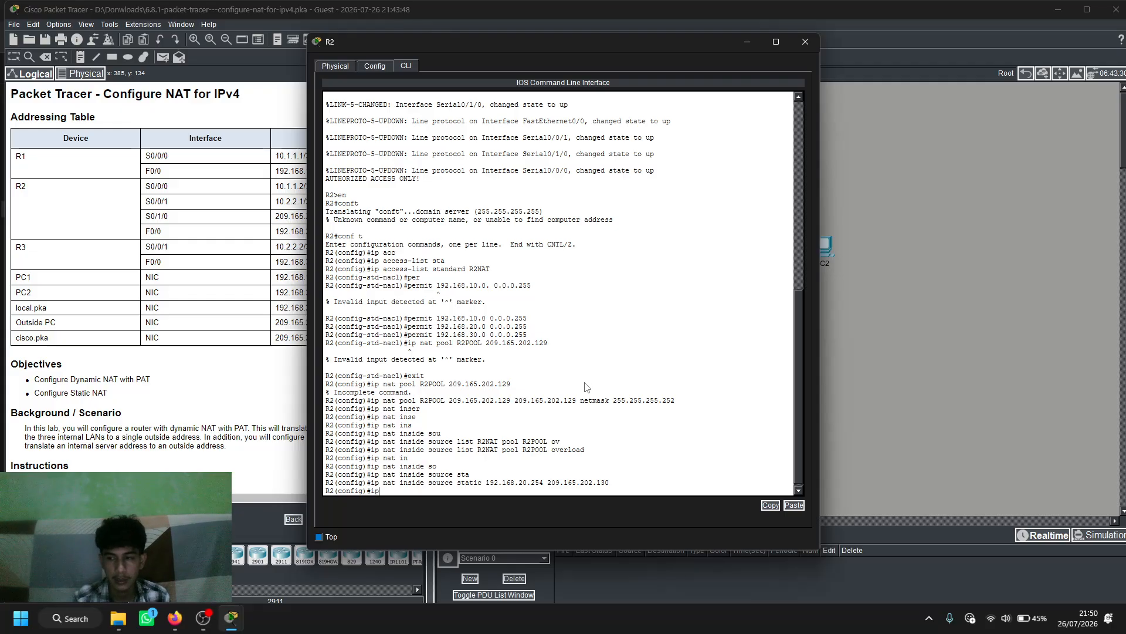
key(Tab)
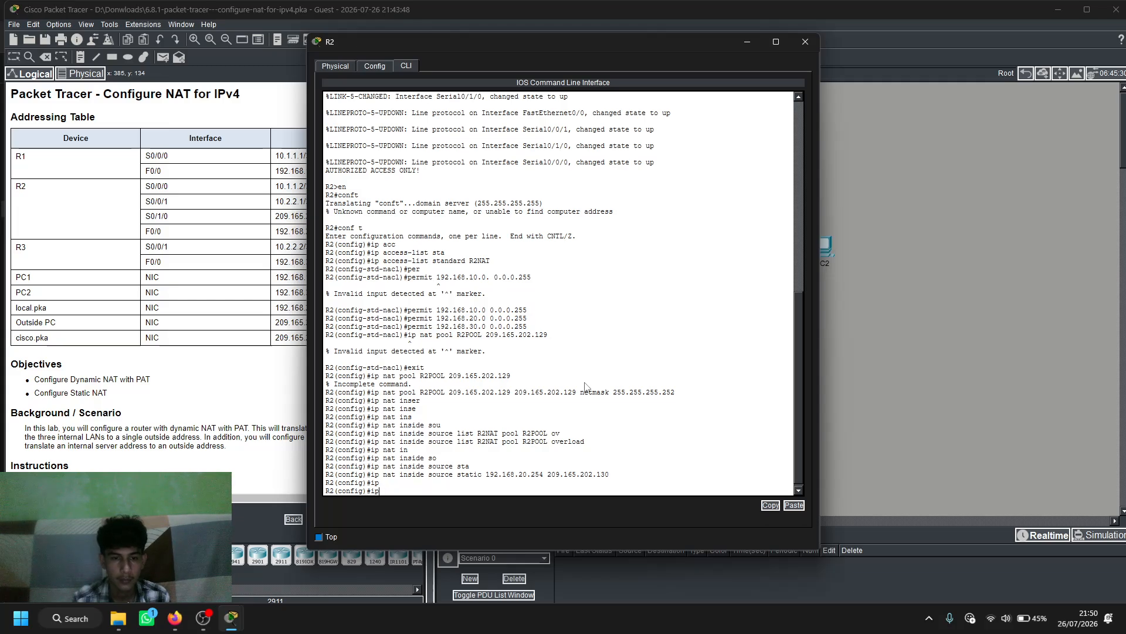
text(int)
key(Tab)
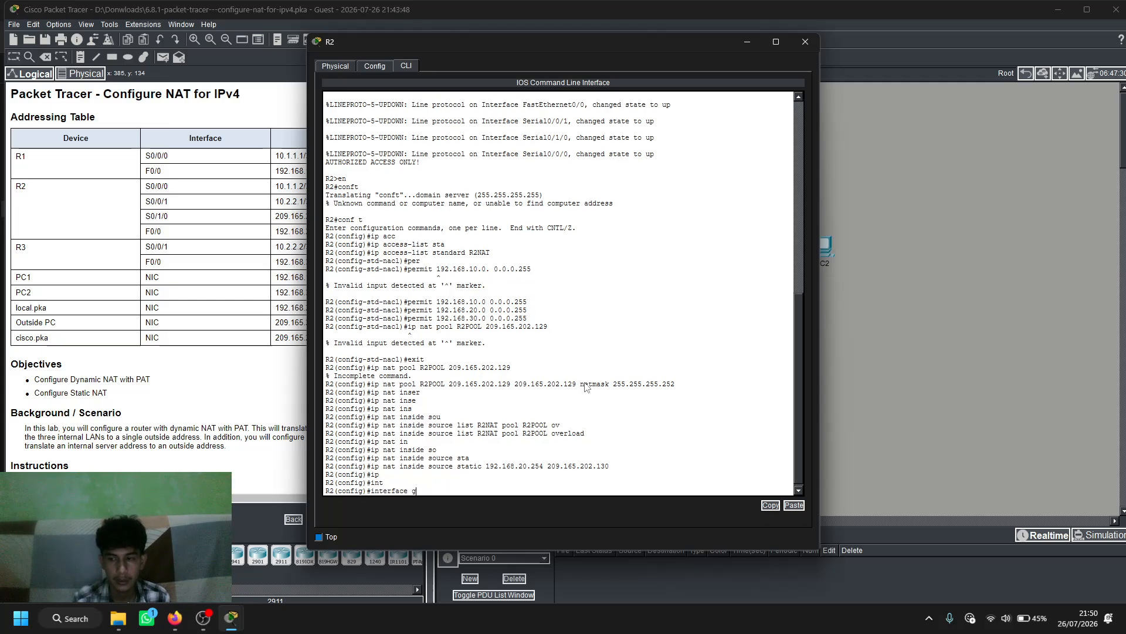
text(fa)
key(Tab)
text(0/0)
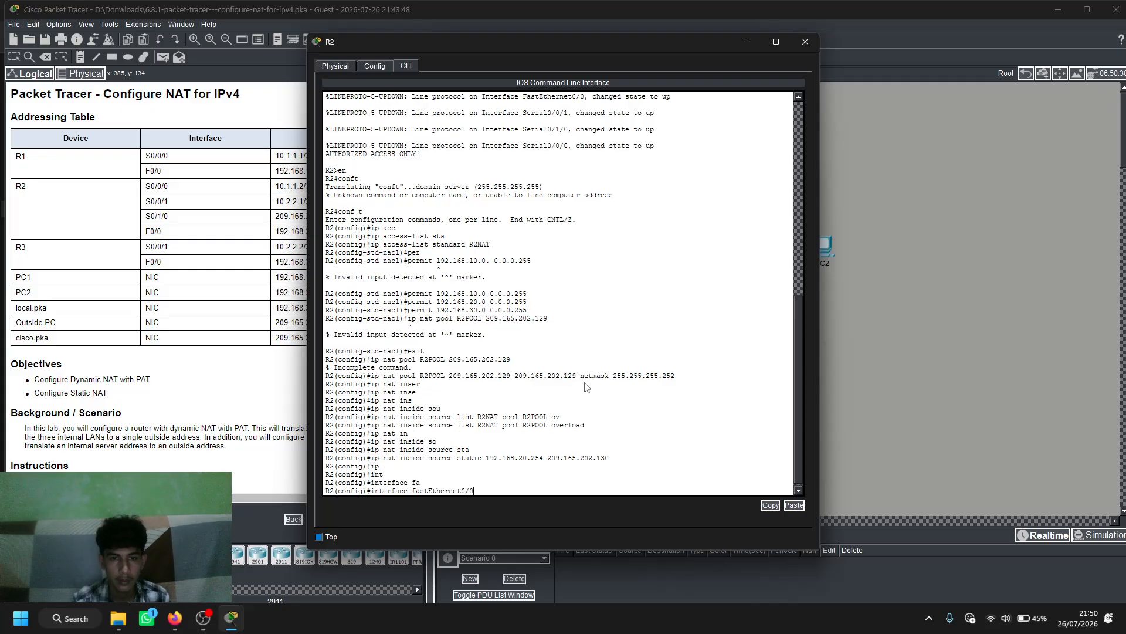
key(Return)
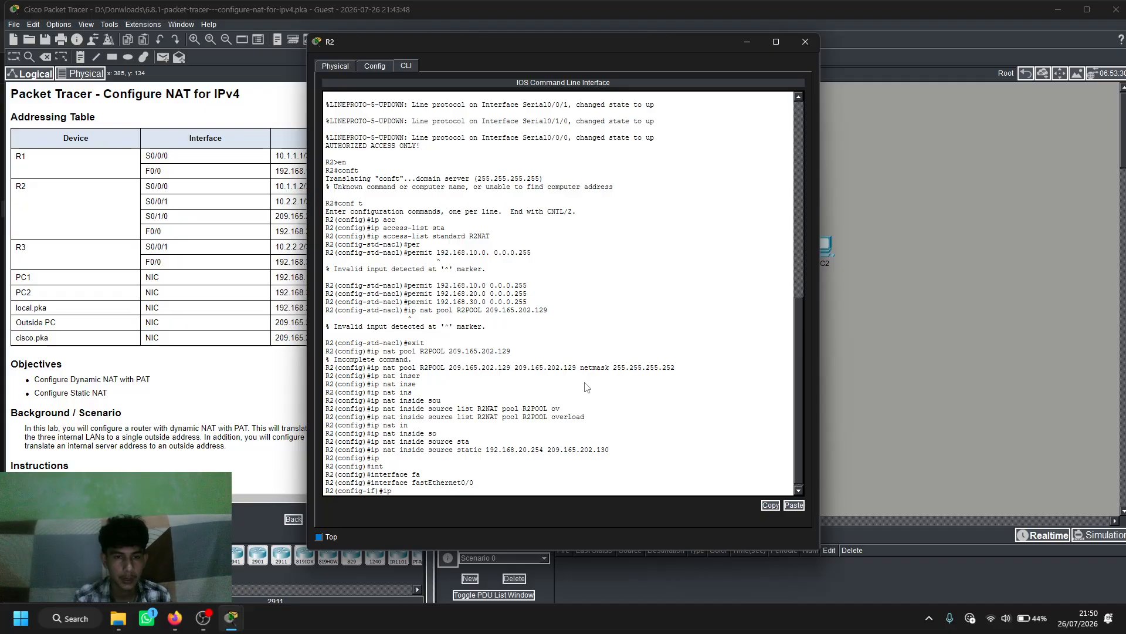
text(ip na)
key(Tab)
text(is)
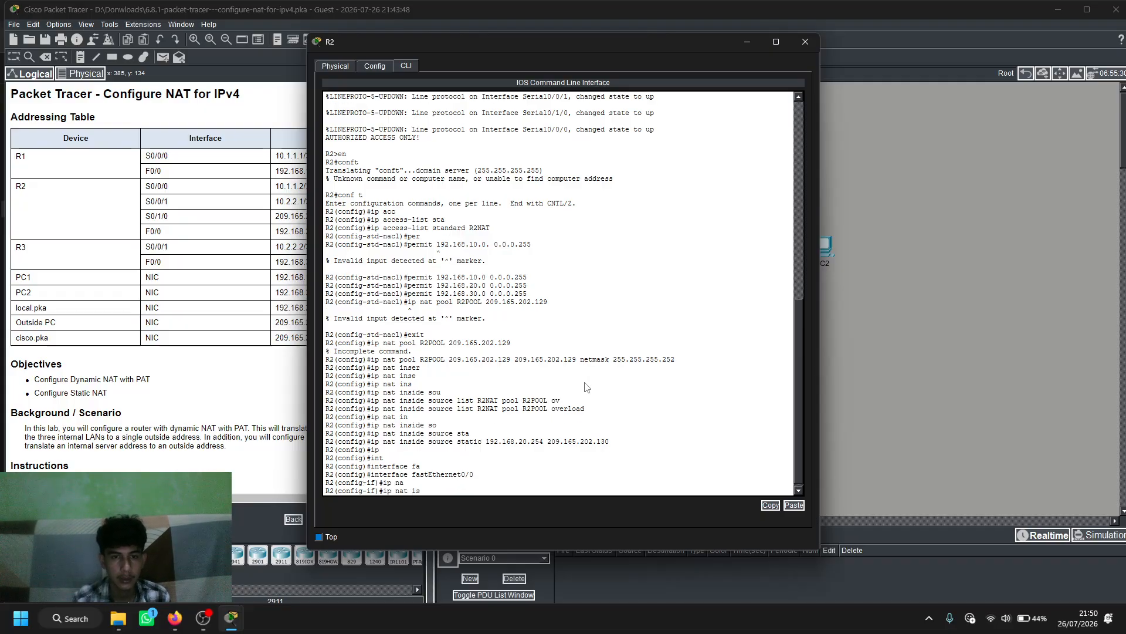
key(BackSpace)
text(nm)
key(Tab)
key(BackSpace)
key(Tab)
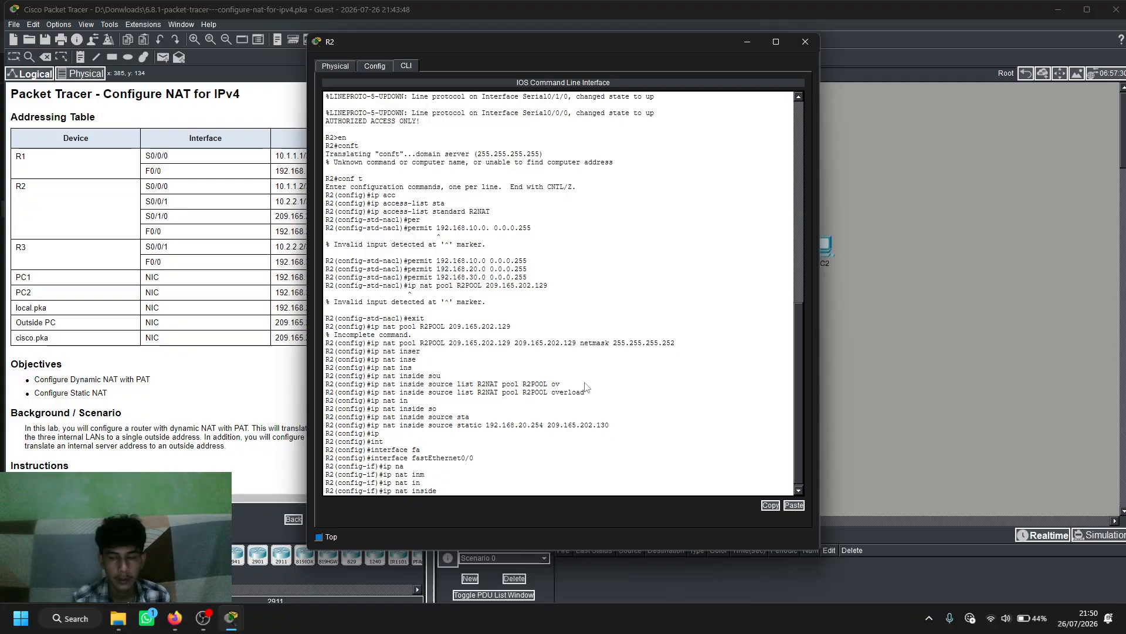
key(Return)
text(exit)
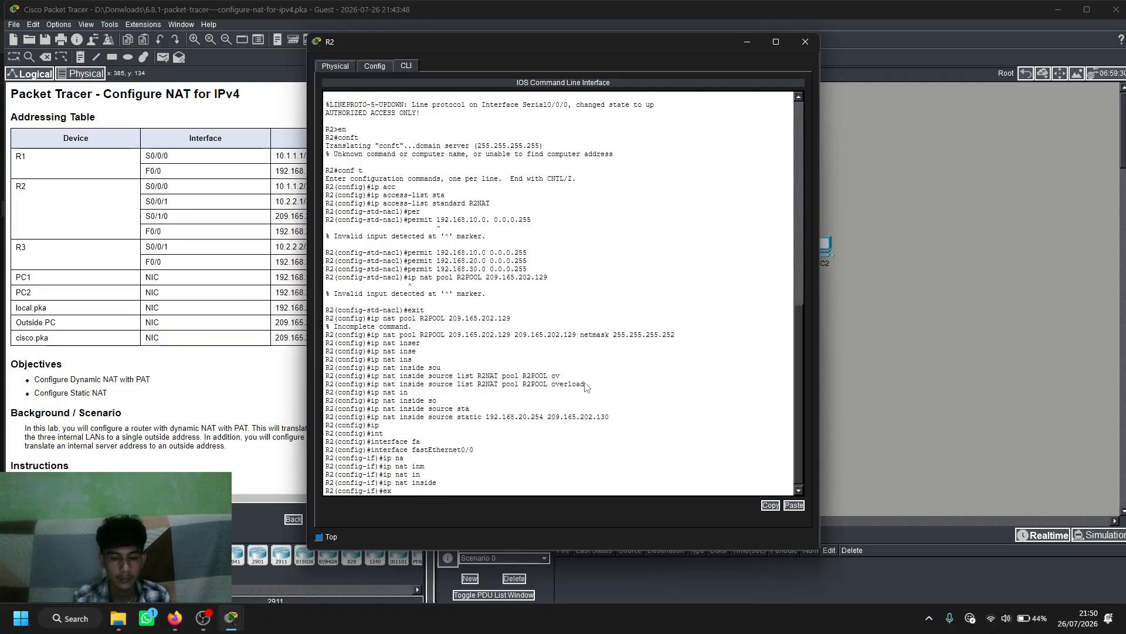
key(Return)
- Set interface Serial0/0/0 as NAT inside and return to global configuration mode
text(interface)
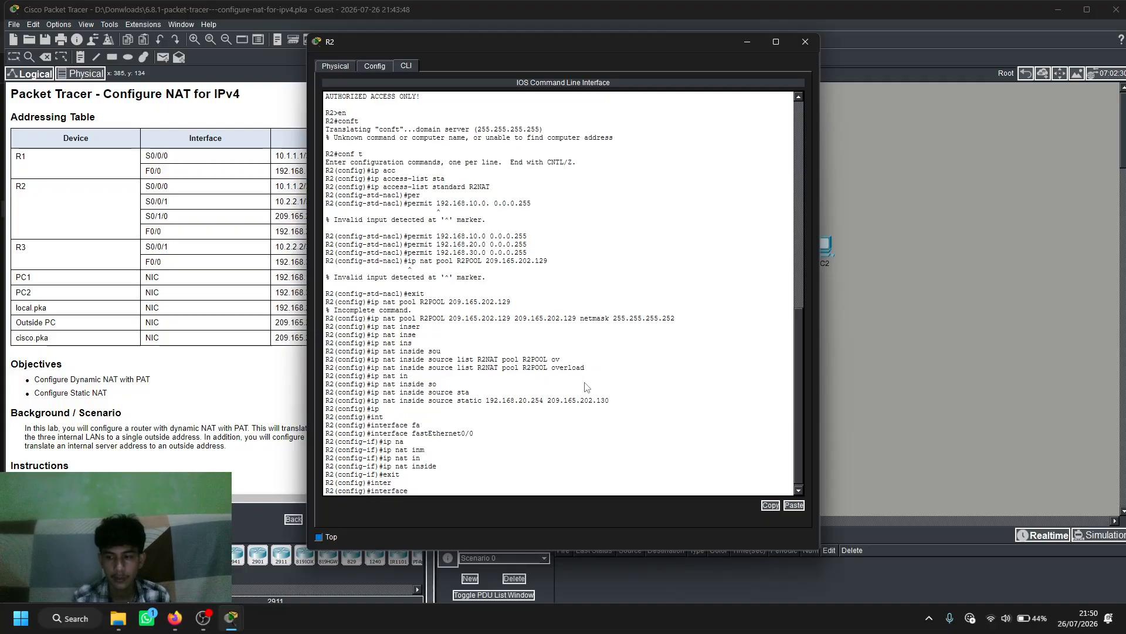
key(Tab)
text(ser)
key(Tab)
text(0)
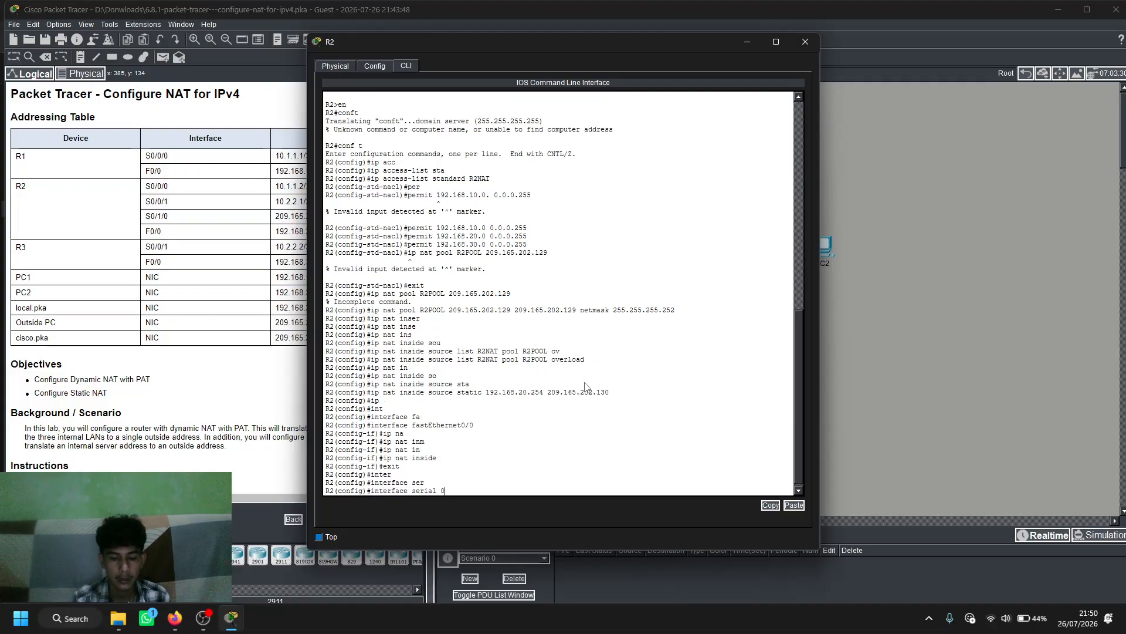
text(/0/0)
key(Return)
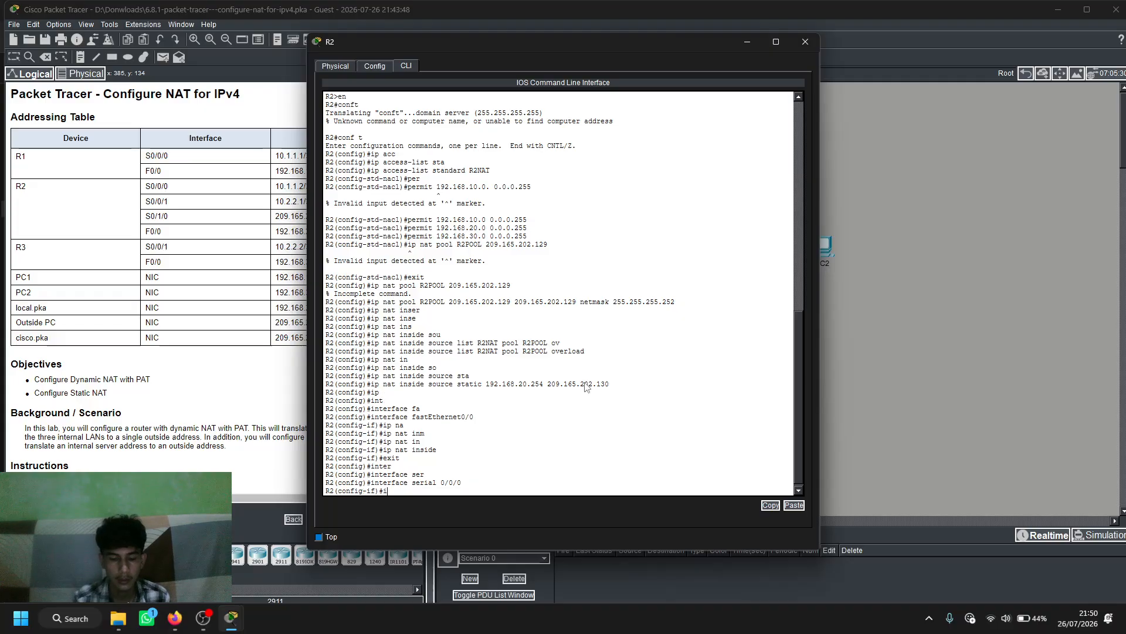
text(ip nat iin)
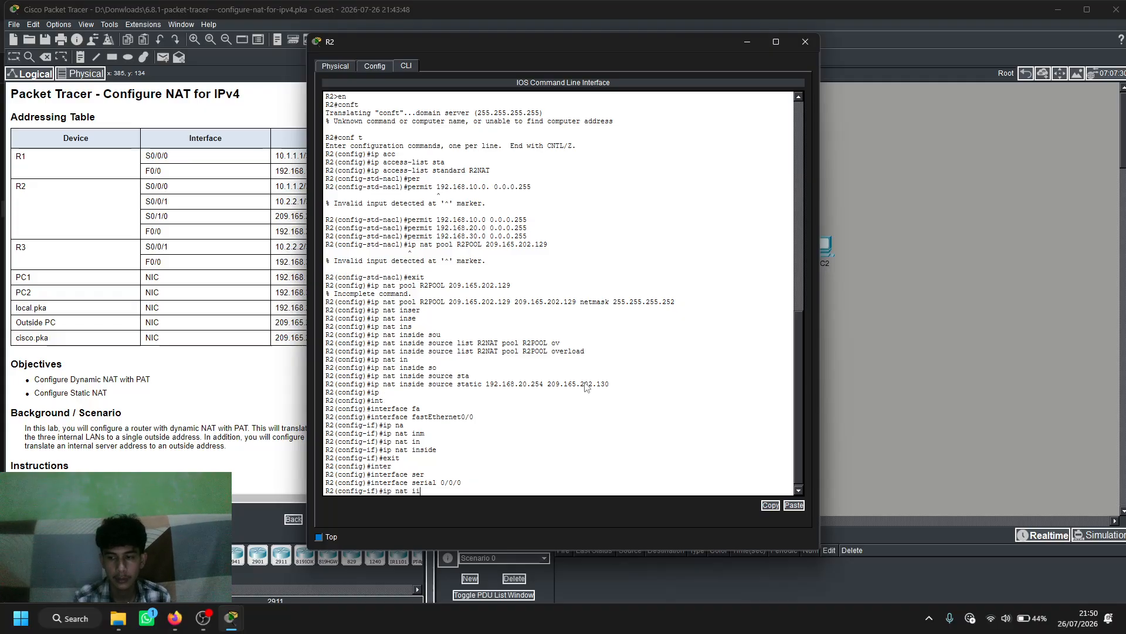
key(Tab)
key(BackSpace)
key(BackSpace)
key(Tab)
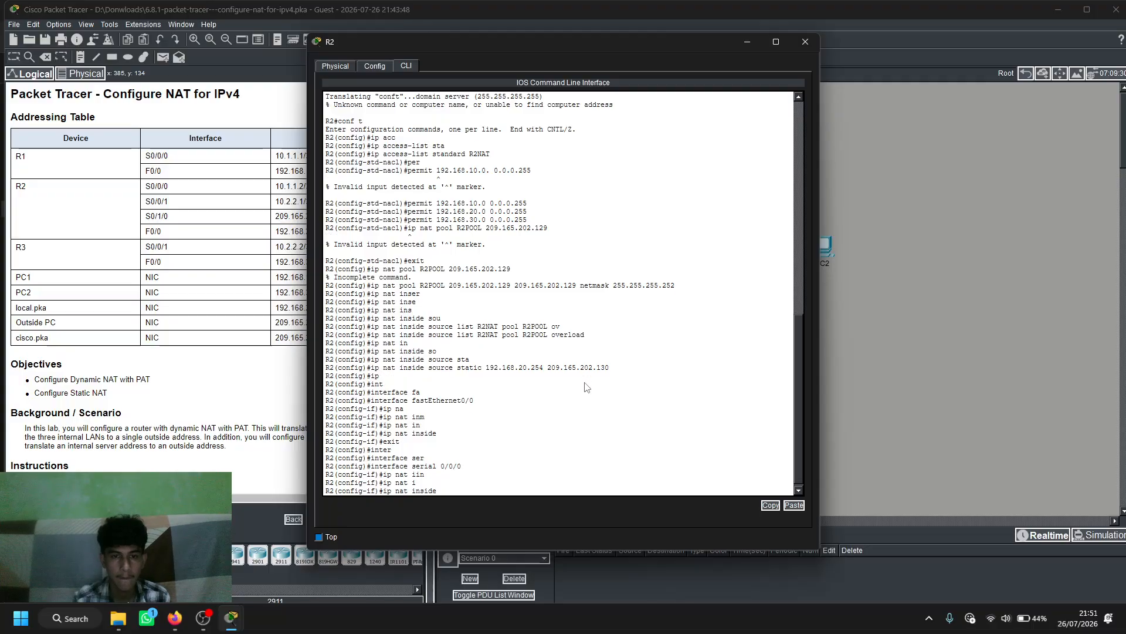
key(Return)
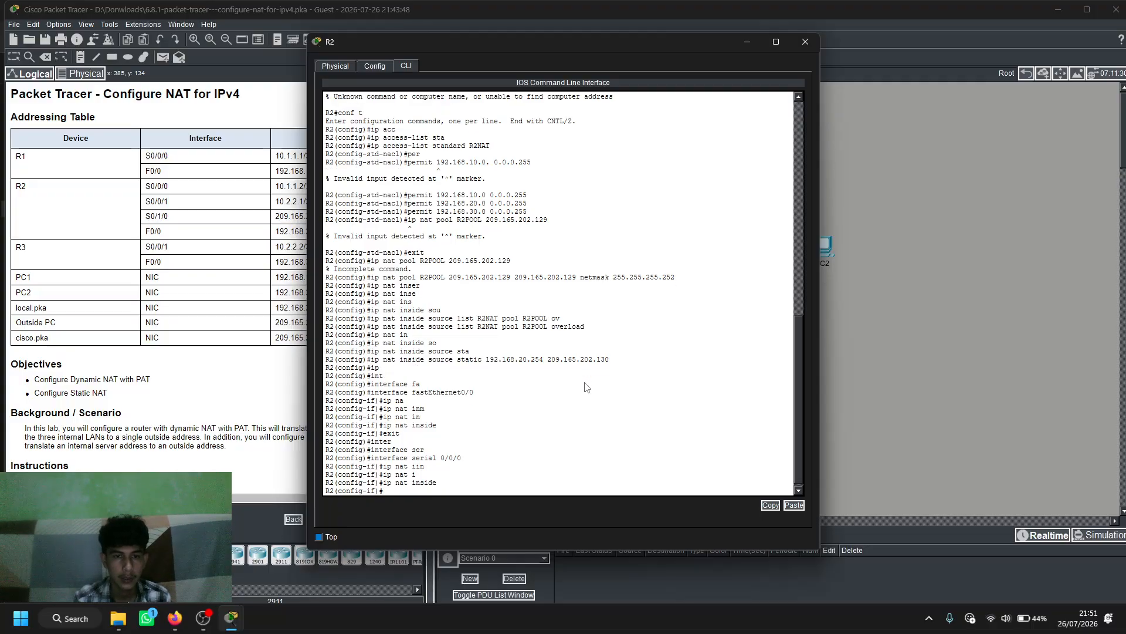
text(inter)
key(Tab)
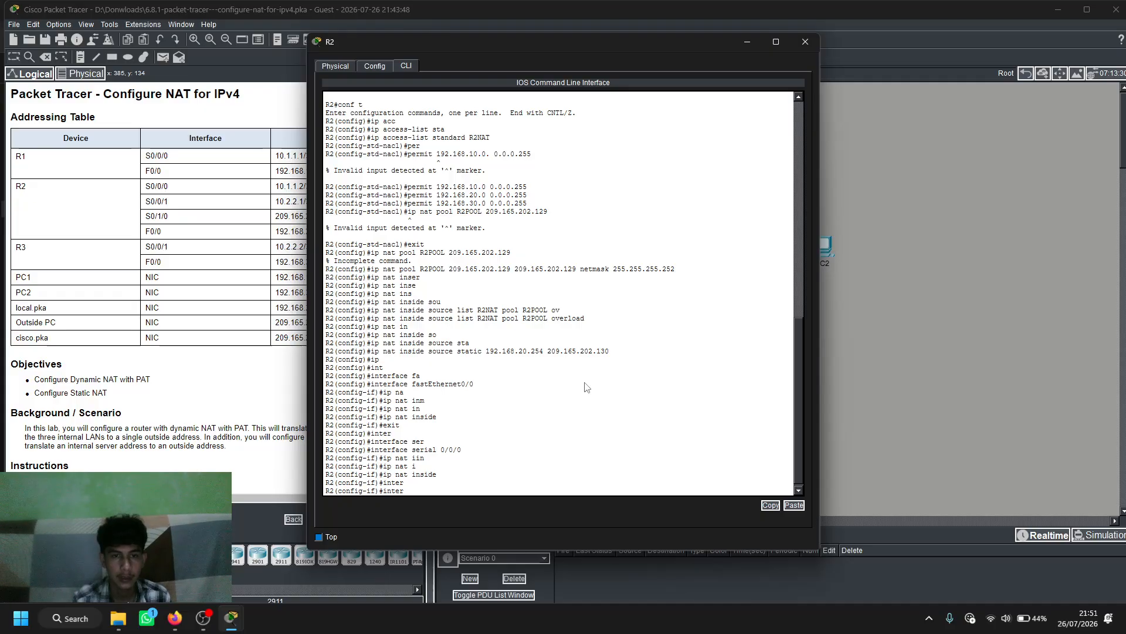
key(BackSpace)
key(BackSpace)
key(BackSpace)
key(BackSpace)
text(exit)
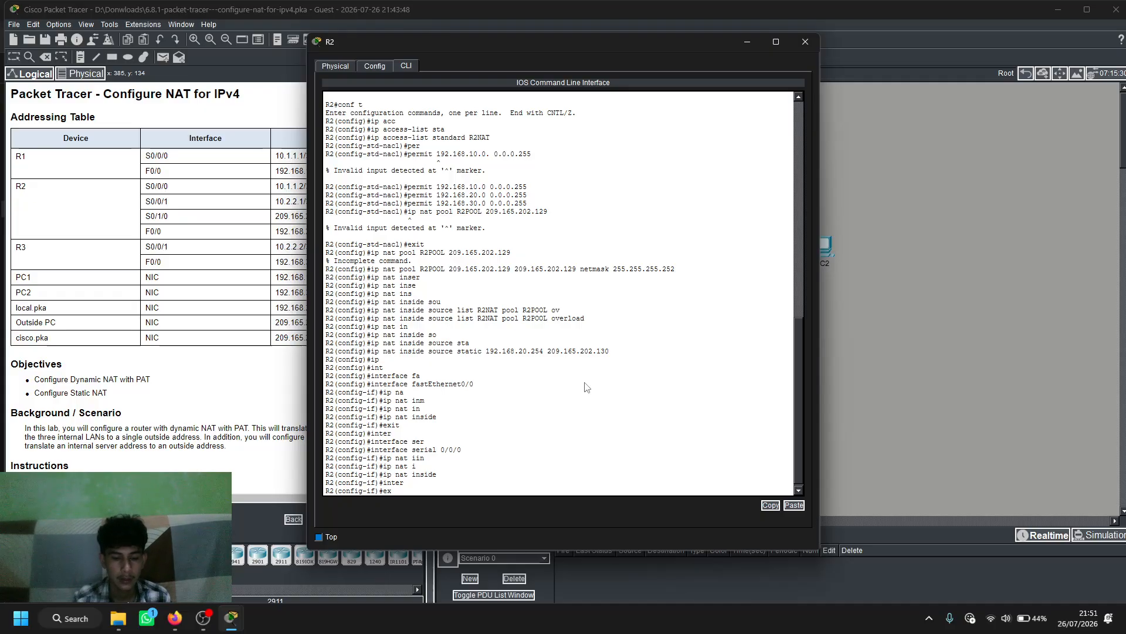
key(Return)
- Set interface Serial0/0/1 as NAT inside and return to global configuration mode
text(inter)
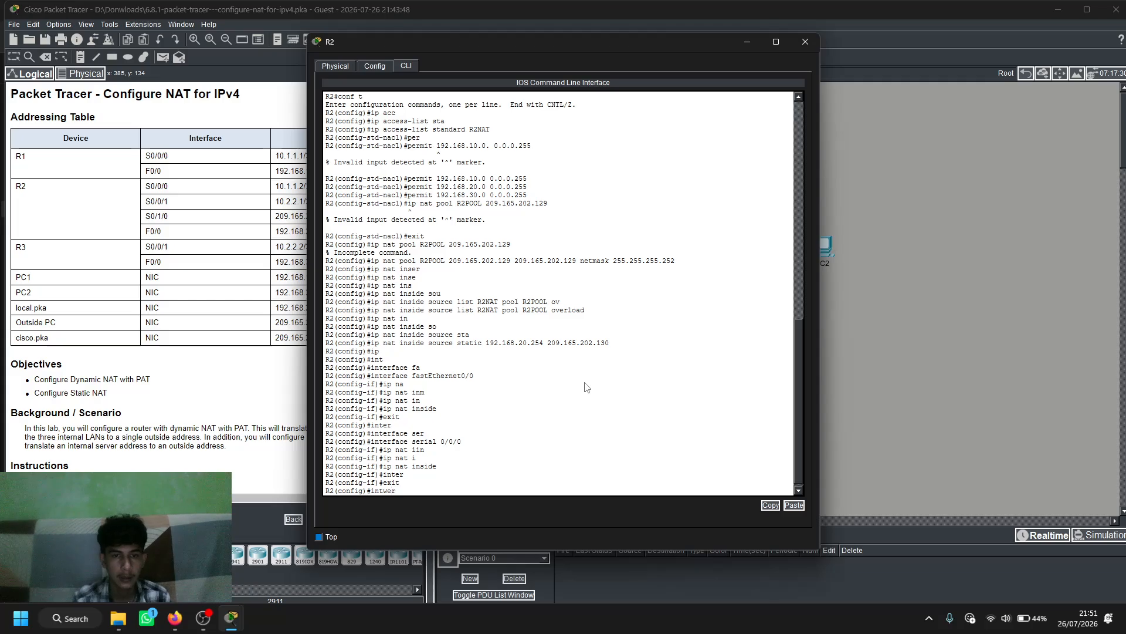
key(Tab)
text(s)
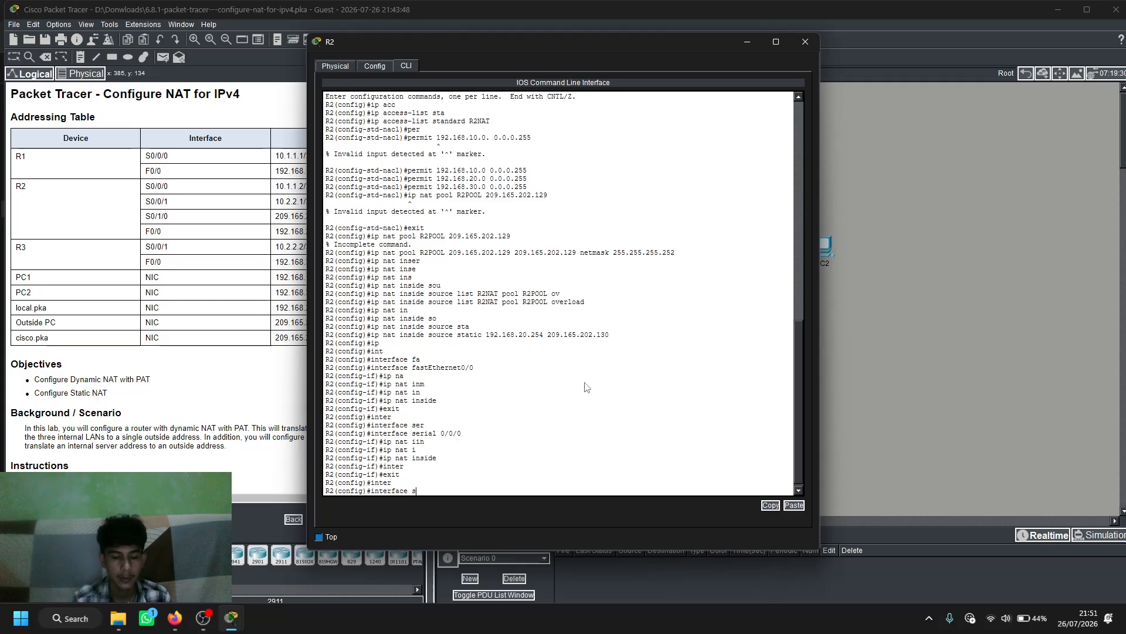
text(e)
key(Tab)
text(0/0/01)
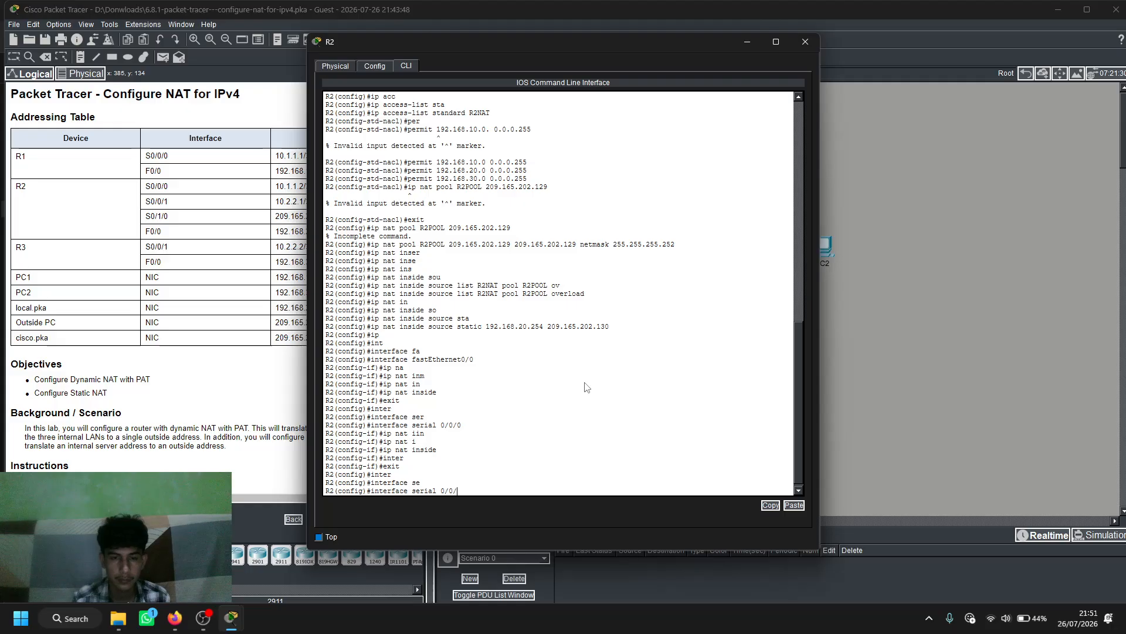
key(Return)
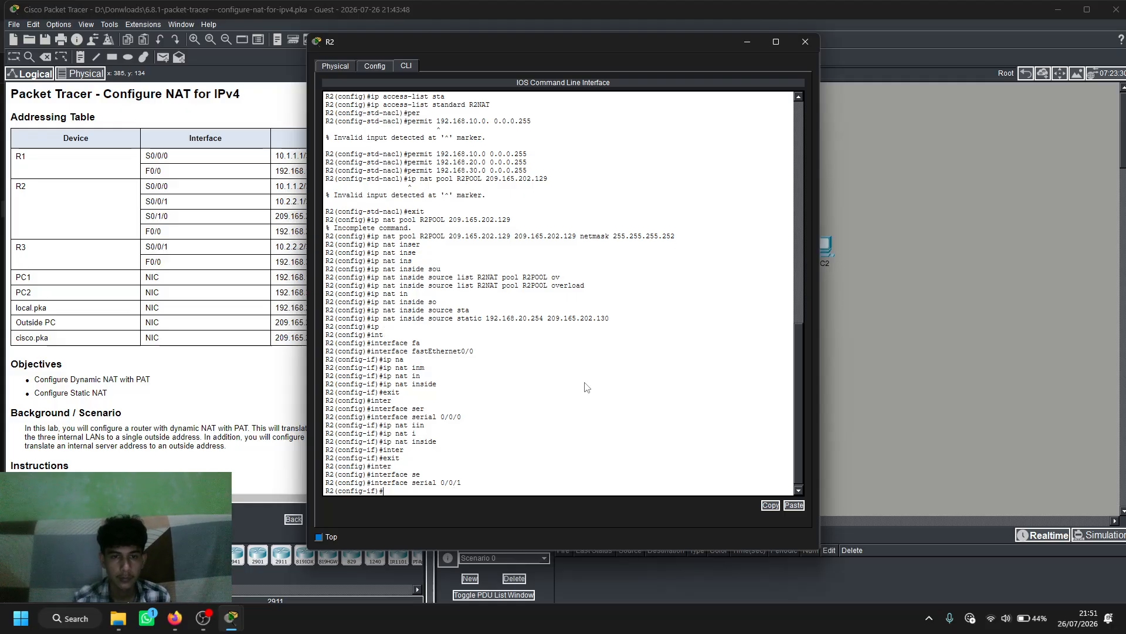
text(ip nat inser)
key(Tab)
key(BackSpace)
key(Tab)
key(BackSpace)
key(Tab)
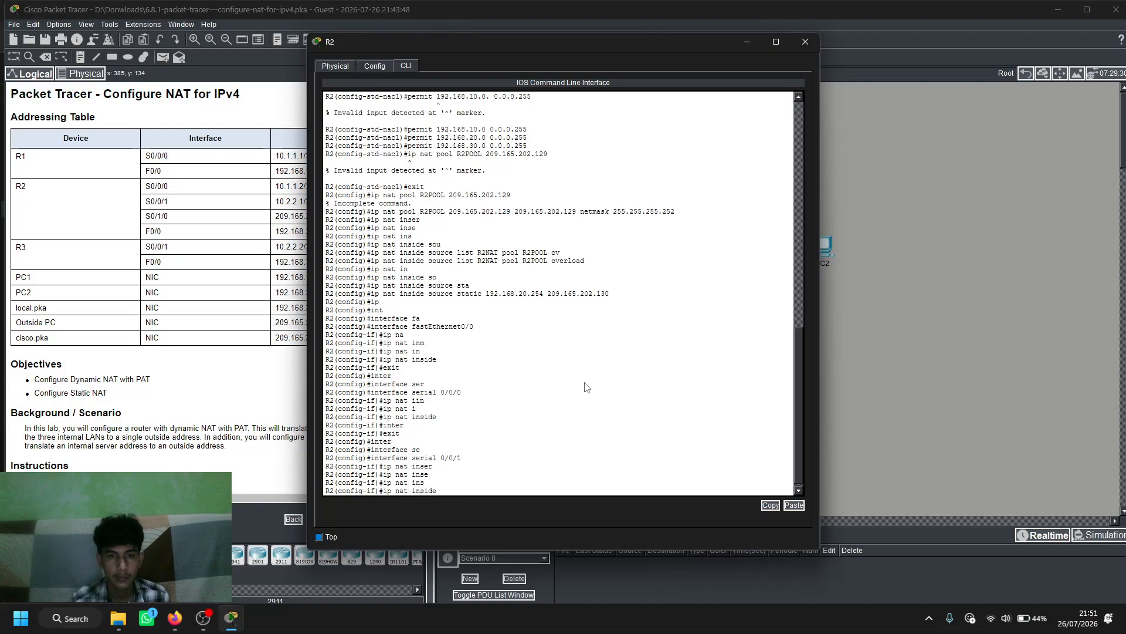
key(Return)
text(e)
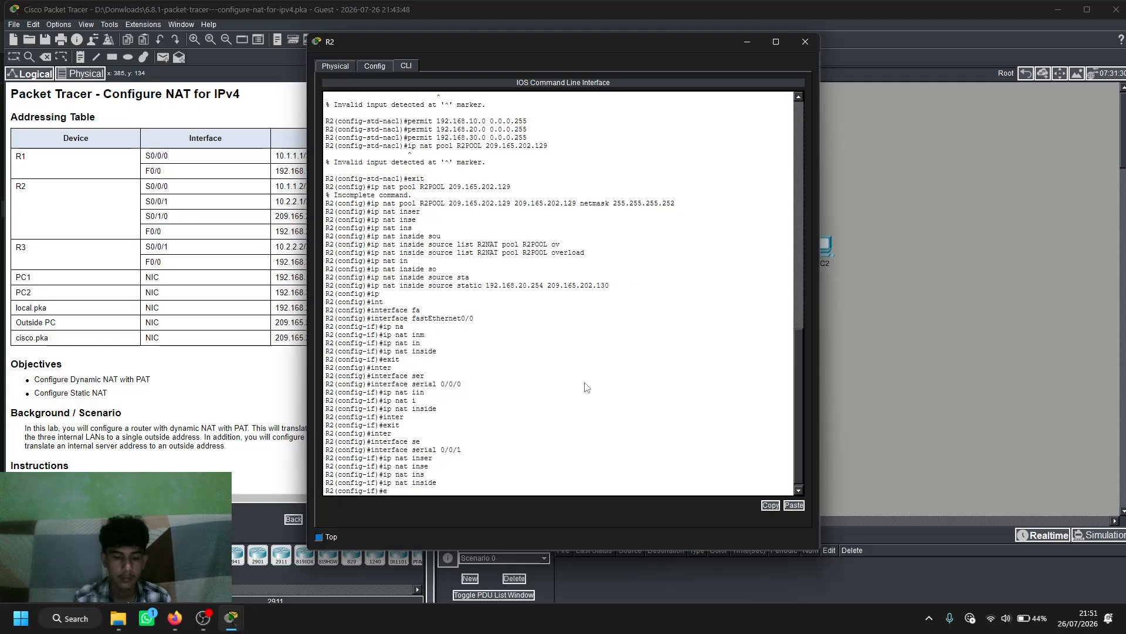
text(xit)
key(Return)
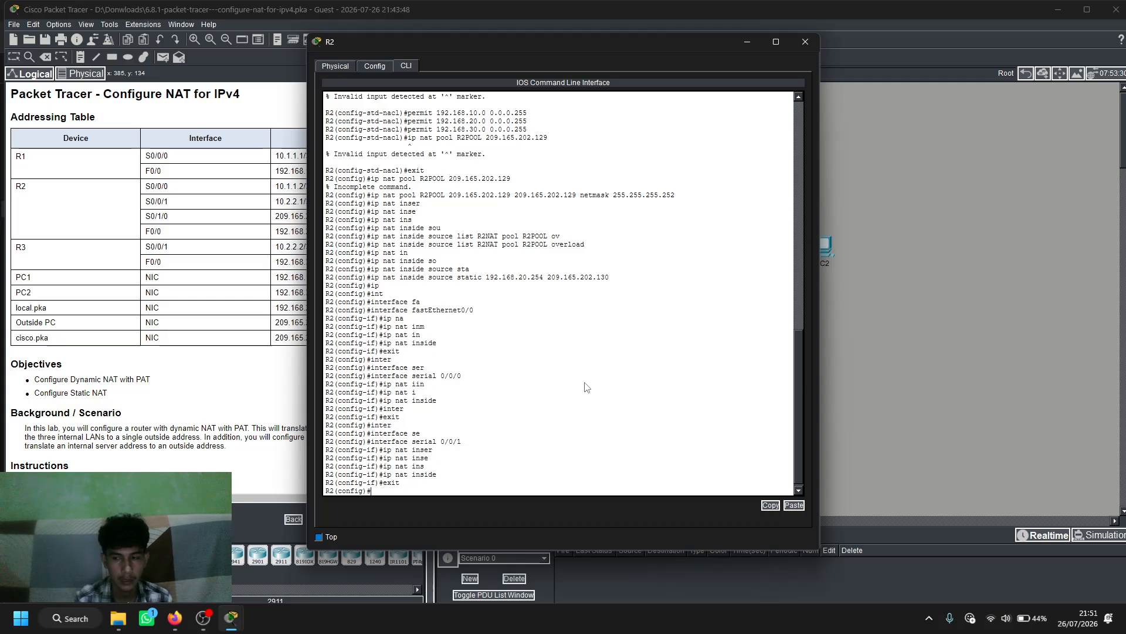
- Set interface Serial0/1/0 as NAT outside
text(inter)
key(Tab)
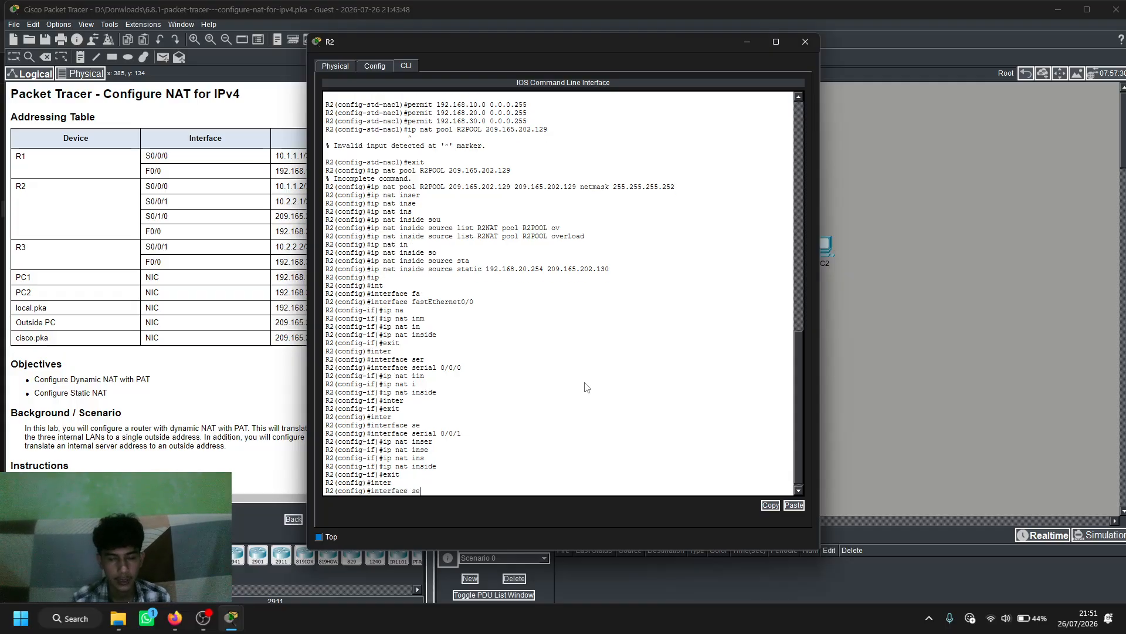
text(se)
key(Tab)
text(0.1)
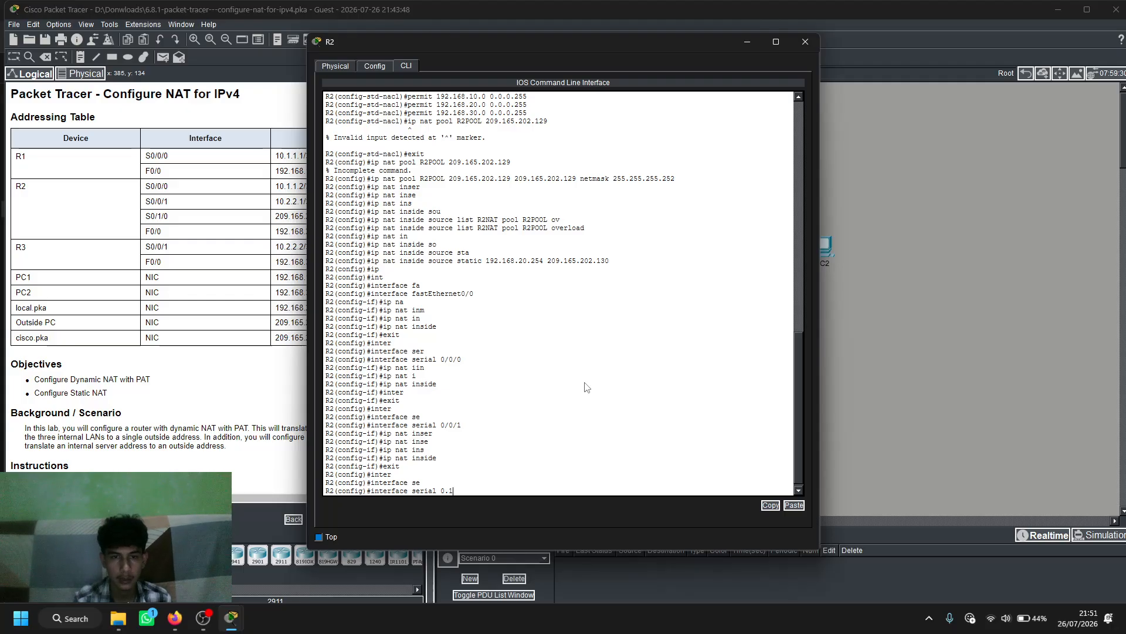
key(BackSpace)
key(BackSpace)
text(/1/)
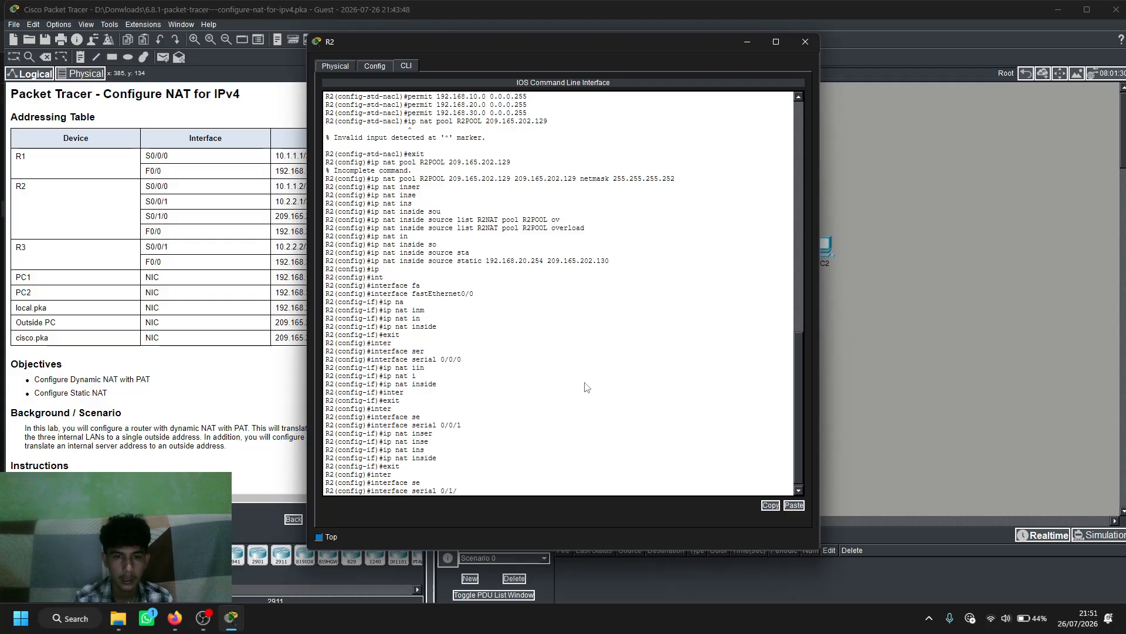
text(0)
key(Return)
text(p )
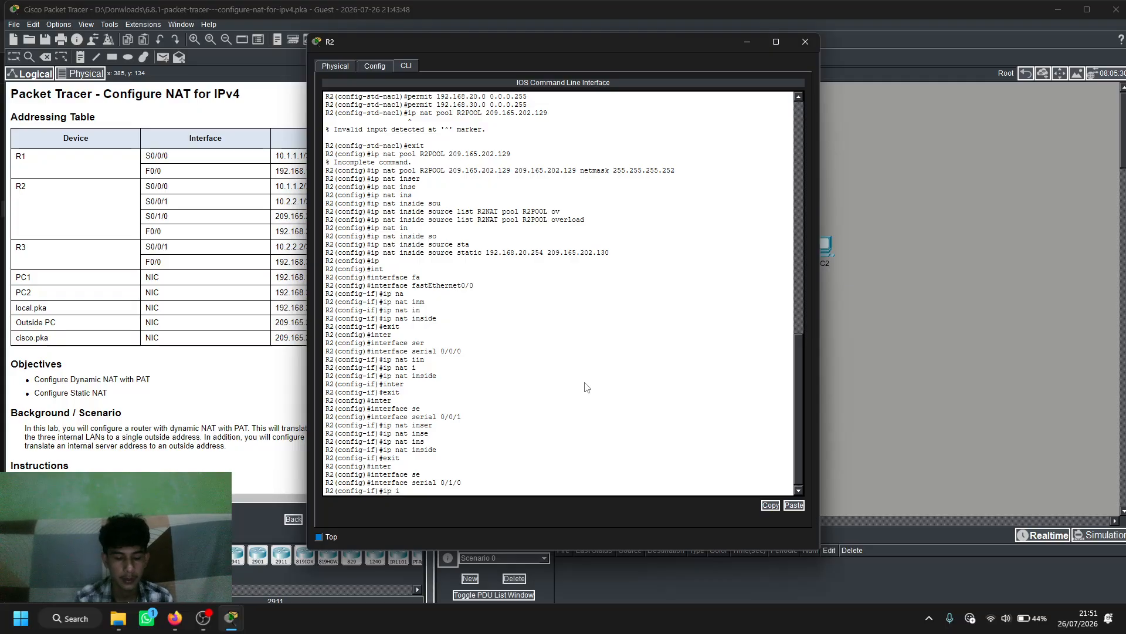
text(nat)
key(Tab)
text(ou)
key(Tab)
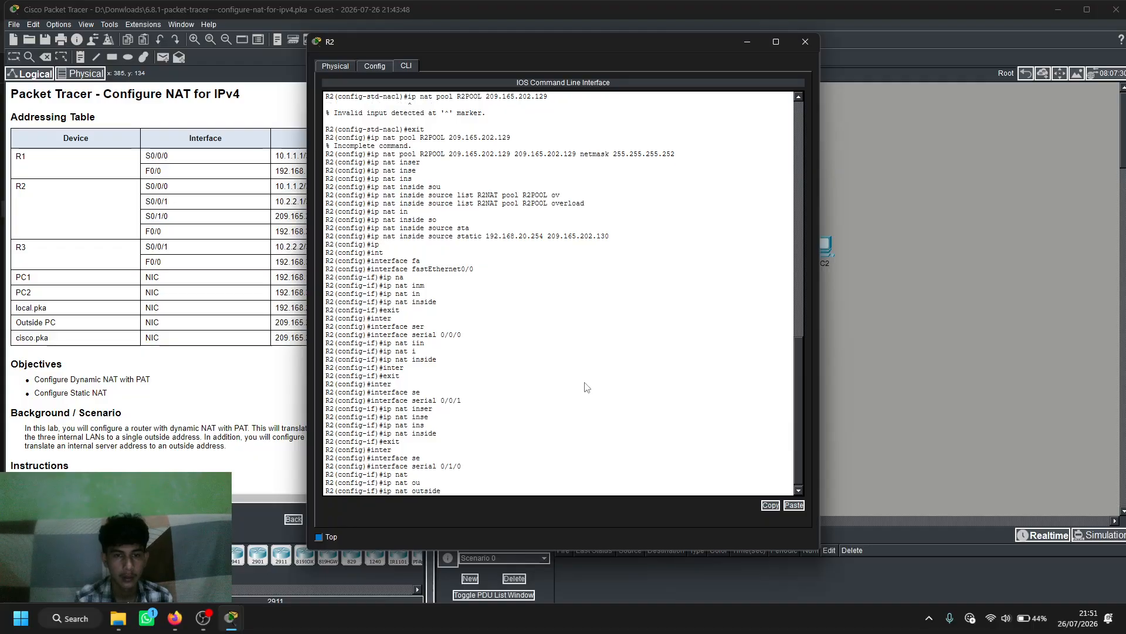
key(Return)
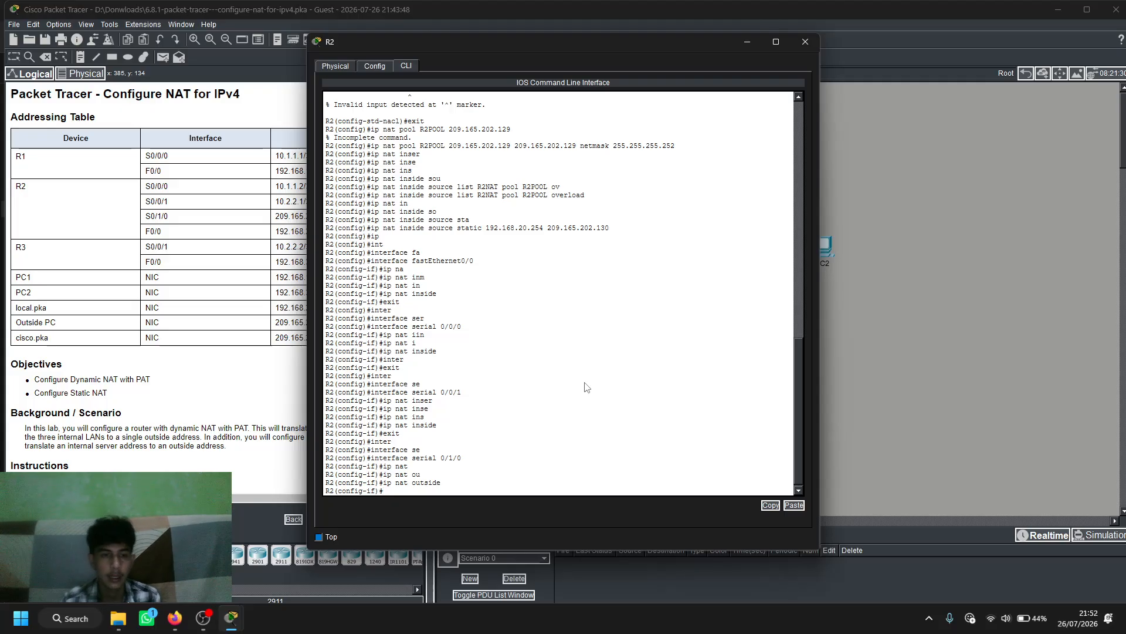
- Close the R2 configuration window to return to the network topology
drag(496, 31, 583, 37)
drag(646, 67, 545, 22)
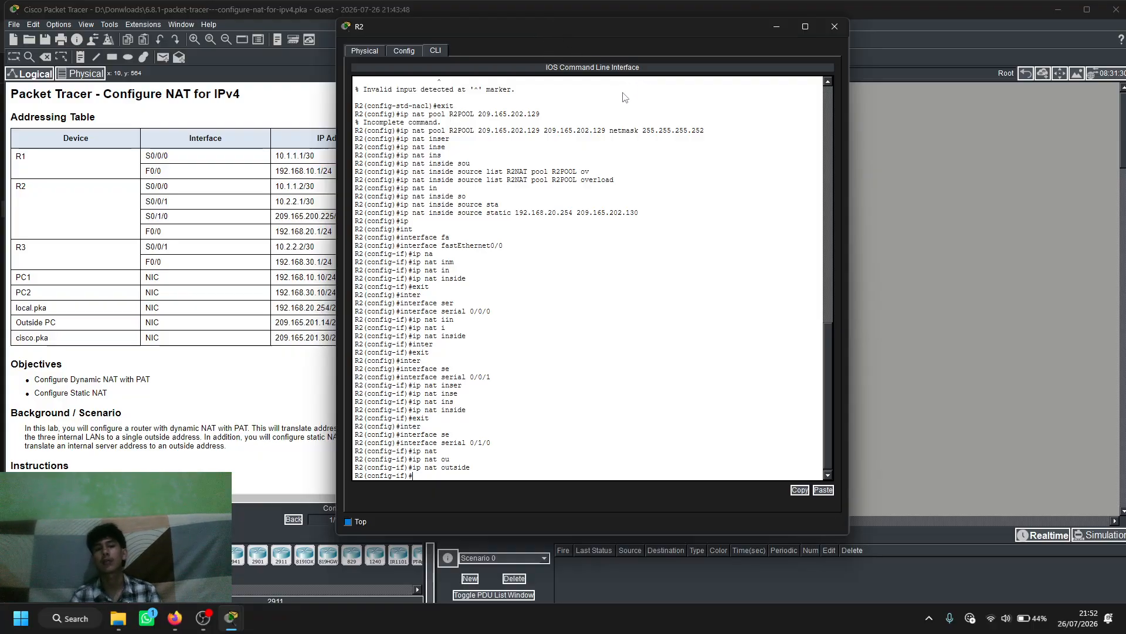
click(834, 26)
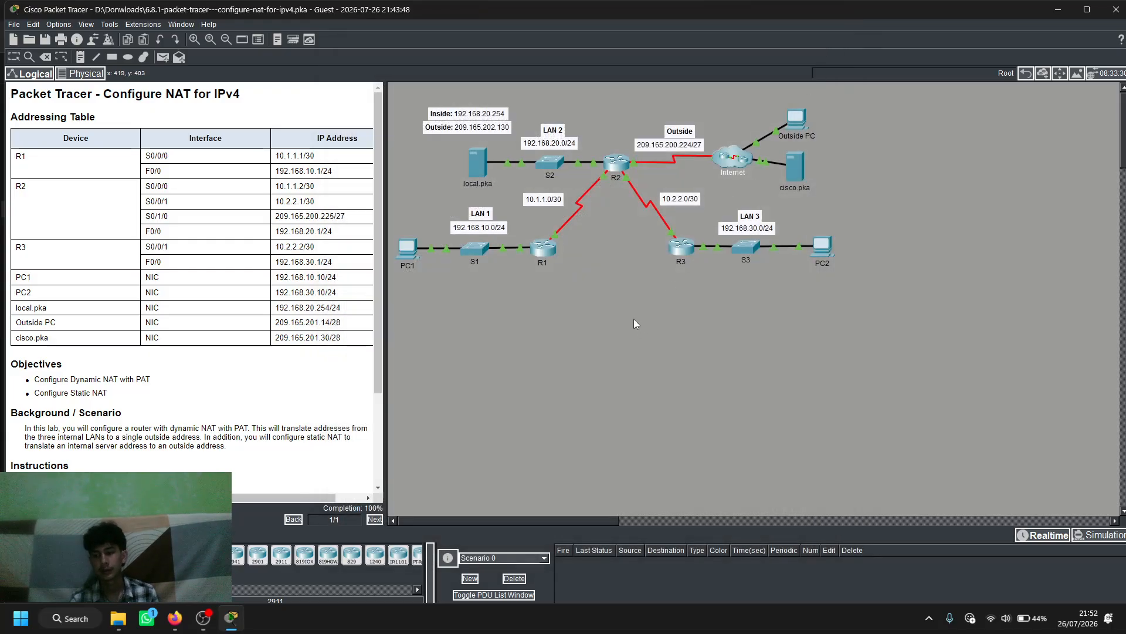